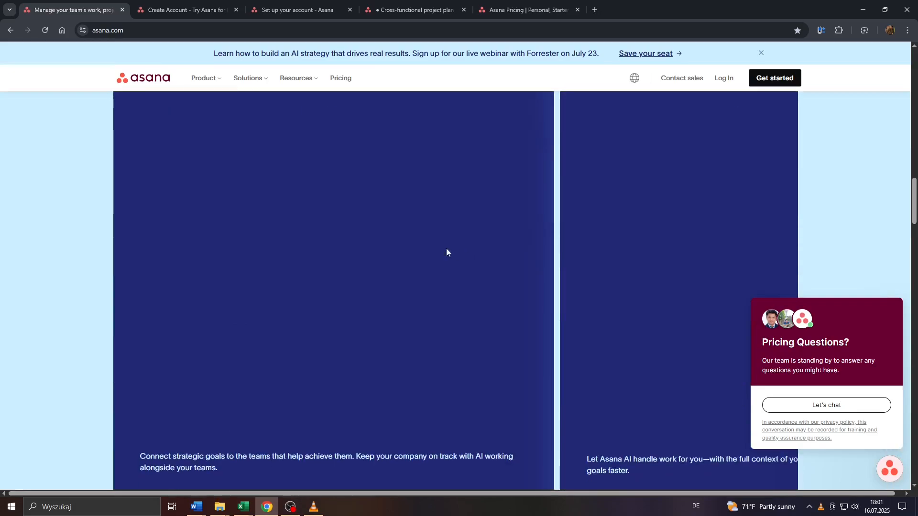
{"action": "scroll", "coordinate": [284, 258], "scroll_direction": "down", "scroll_amount": 7}
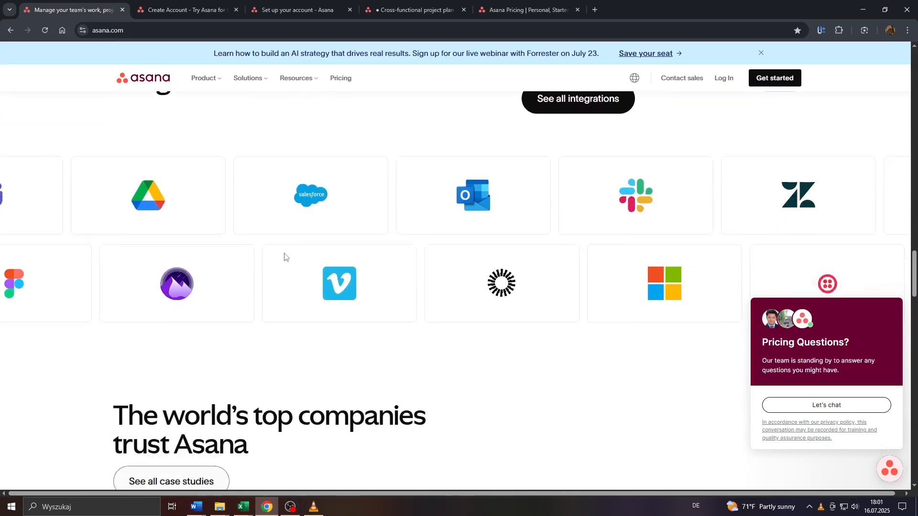
- Scroll back to the top of the page and switch to the Cross-functional project plan tab
{"action": "scroll", "coordinate": [365, 339], "scroll_direction": "up", "scroll_amount": 10}
{"action": "scroll", "coordinate": [366, 338], "scroll_direction": "up", "scroll_amount": 12}
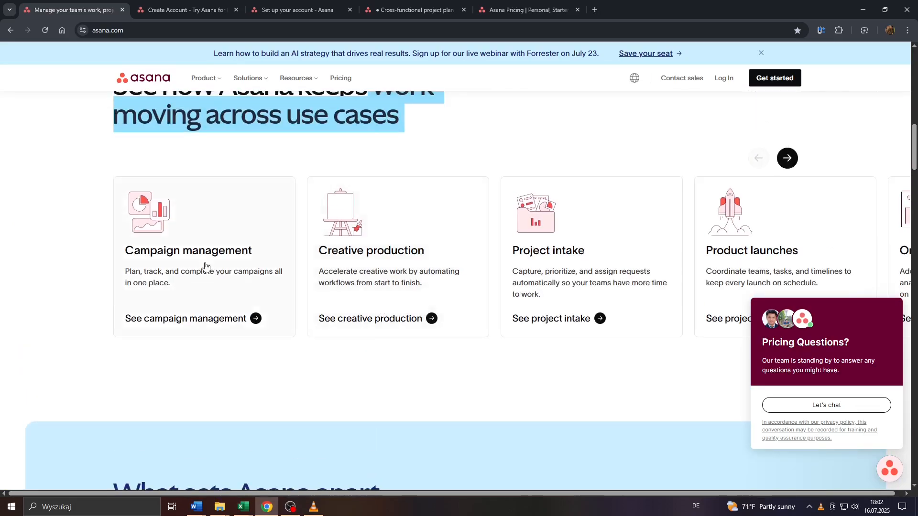
{"action": "scroll", "coordinate": [150, 254], "scroll_direction": "up", "scroll_amount": 1}
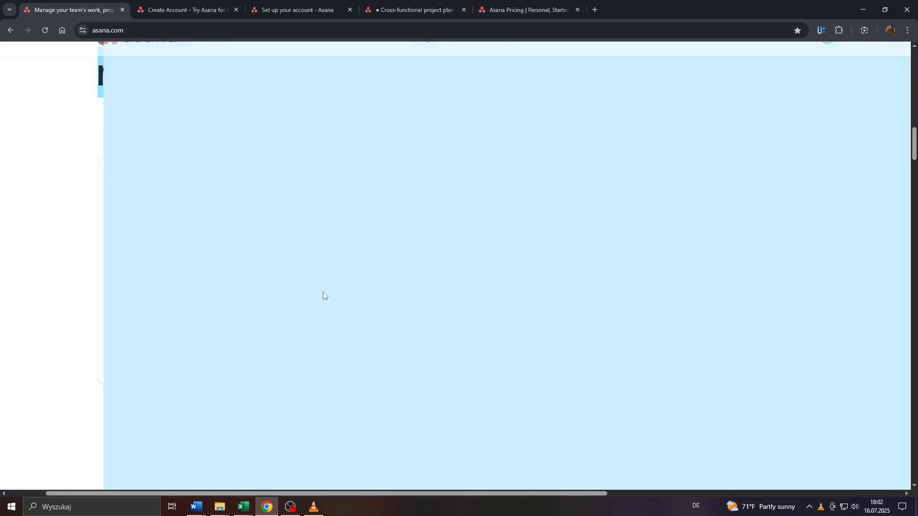
{"action": "scroll", "coordinate": [494, 234], "scroll_direction": "up", "scroll_amount": 10}
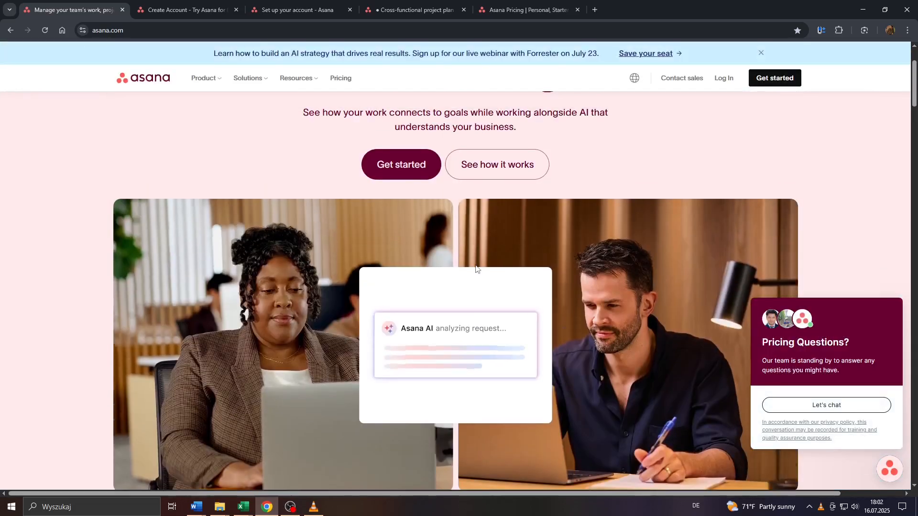
{"action": "scroll", "coordinate": [427, 166], "scroll_direction": "up", "scroll_amount": 1}
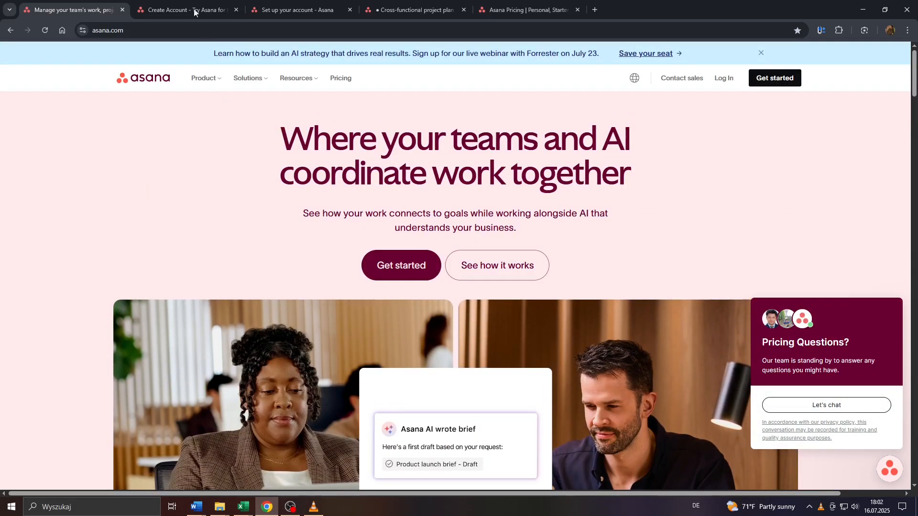
{"action": "left_click", "coordinate": [404, 8]}
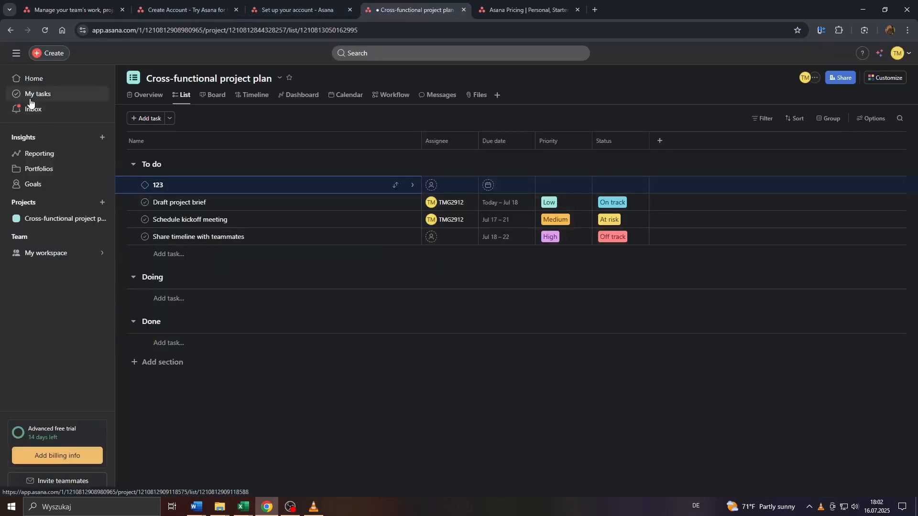
- Scroll through the project's To do, Doing and Done task list, then return to the homepage tab
{"action": "scroll", "coordinate": [151, 185], "scroll_direction": "up", "scroll_amount": 4}
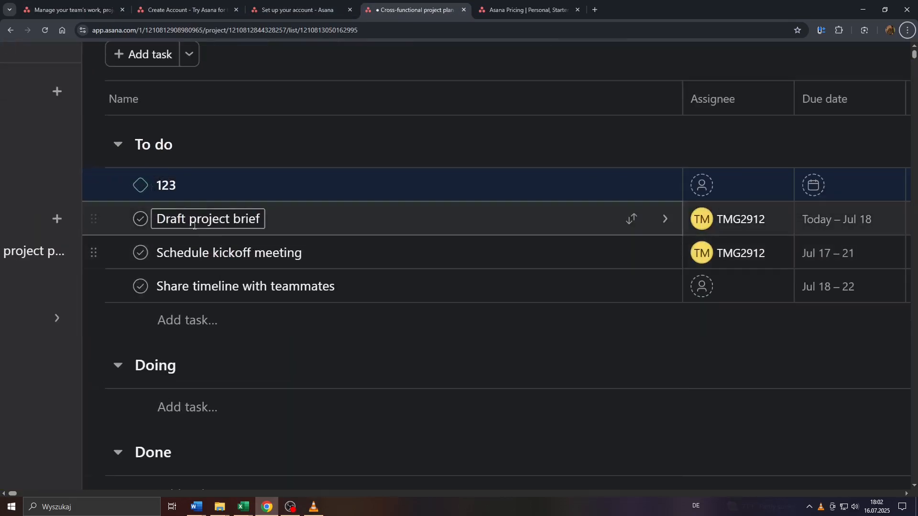
{"action": "scroll", "coordinate": [174, 297], "scroll_direction": "down", "scroll_amount": 3}
{"action": "scroll", "coordinate": [174, 317], "scroll_direction": "down", "scroll_amount": 4}
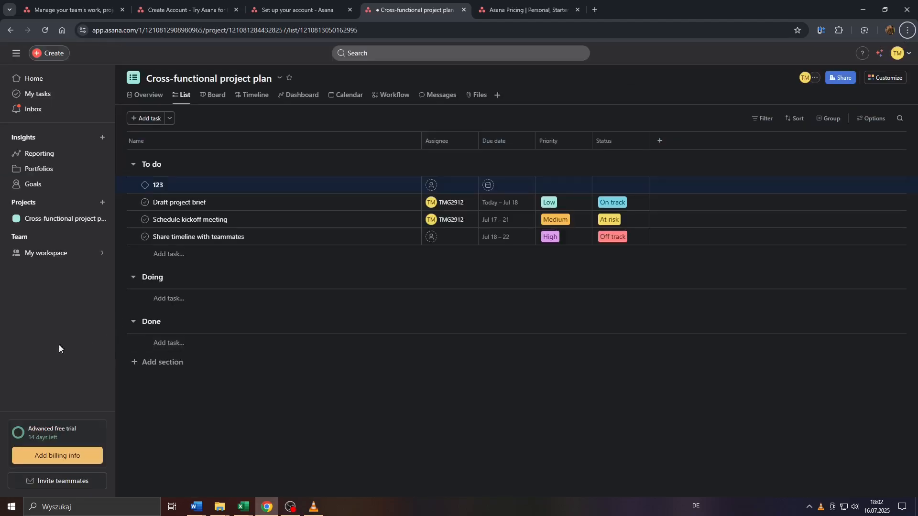
{"action": "scroll", "coordinate": [0, 169], "scroll_direction": "up", "scroll_amount": 5}
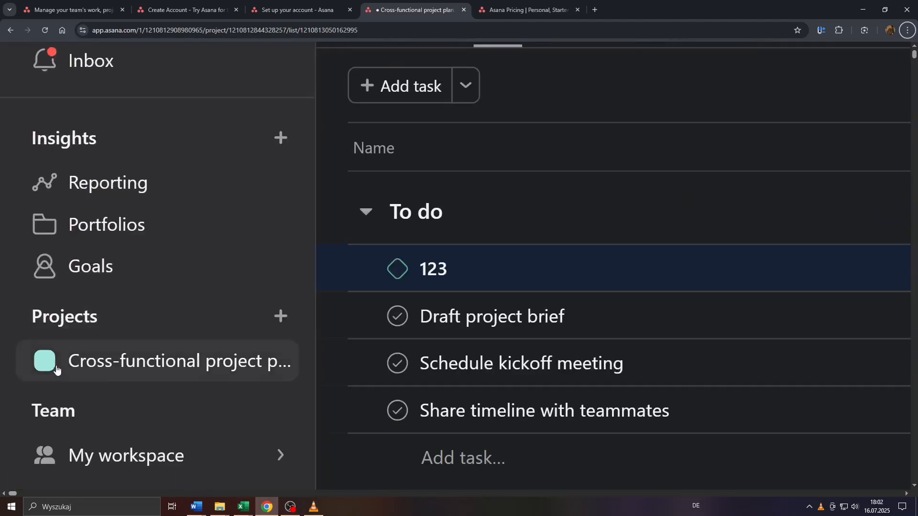
{"action": "scroll", "coordinate": [75, 350], "scroll_direction": "down", "scroll_amount": 5}
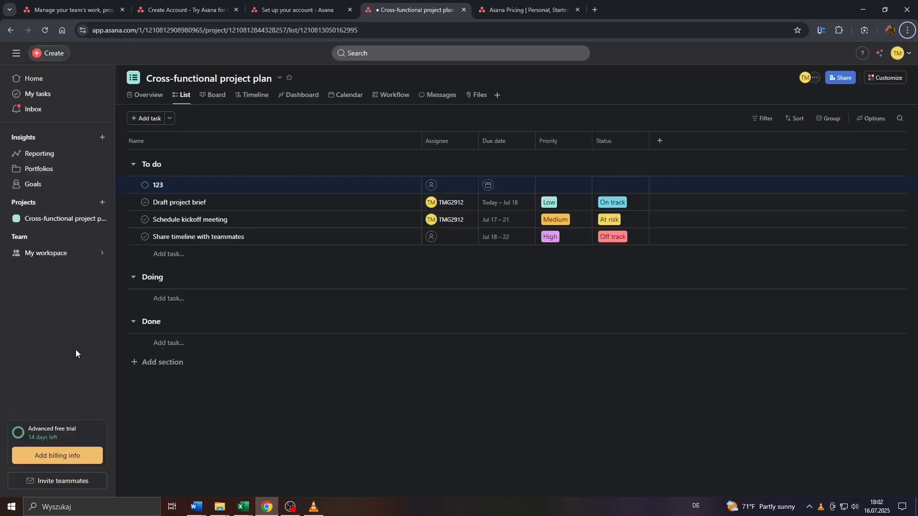
{"action": "left_click", "coordinate": [71, 10]}
- Scroll the Asana homepage and dismiss the pricing questions chat popup
{"action": "scroll", "coordinate": [296, 136], "scroll_direction": "down", "scroll_amount": 5}
{"action": "scroll", "coordinate": [296, 136], "scroll_direction": "down", "scroll_amount": 10}
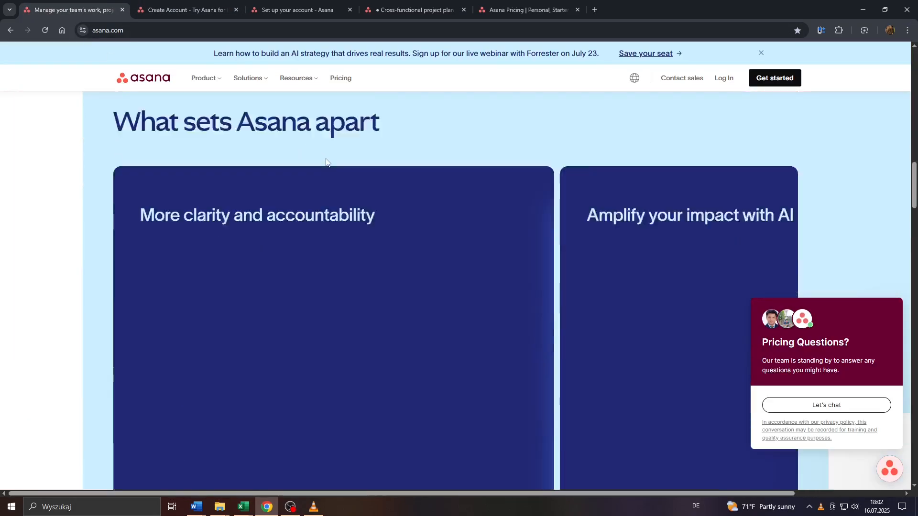
{"action": "scroll", "coordinate": [326, 159], "scroll_direction": "down", "scroll_amount": 15}
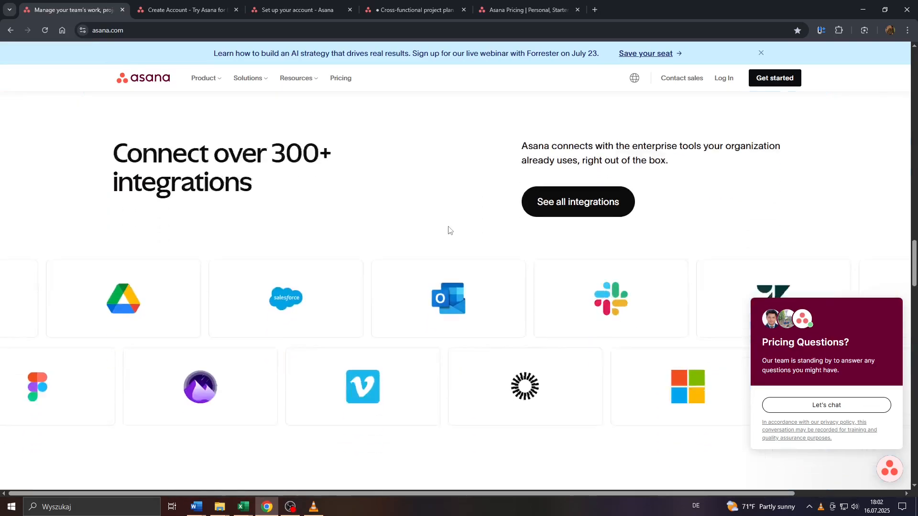
{"action": "scroll", "coordinate": [349, 239], "scroll_direction": "down", "scroll_amount": 13}
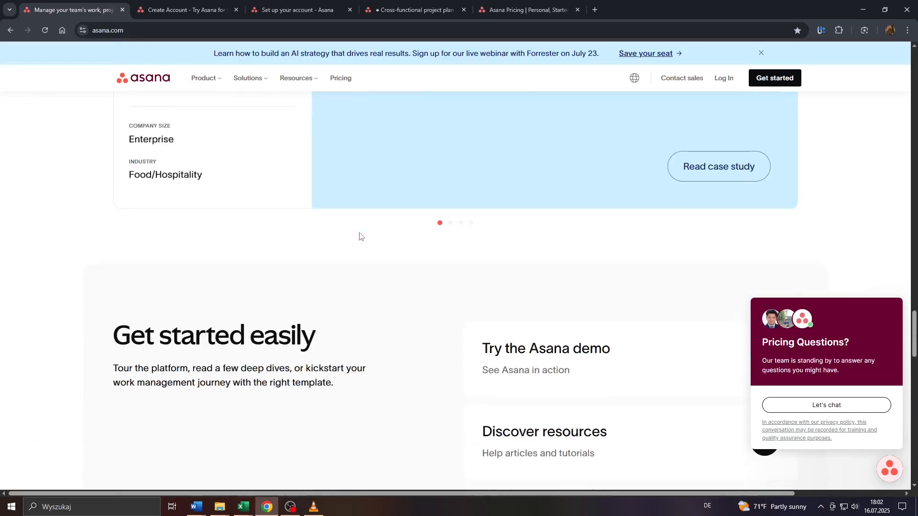
{"action": "scroll", "coordinate": [473, 216], "scroll_direction": "down", "scroll_amount": 12}
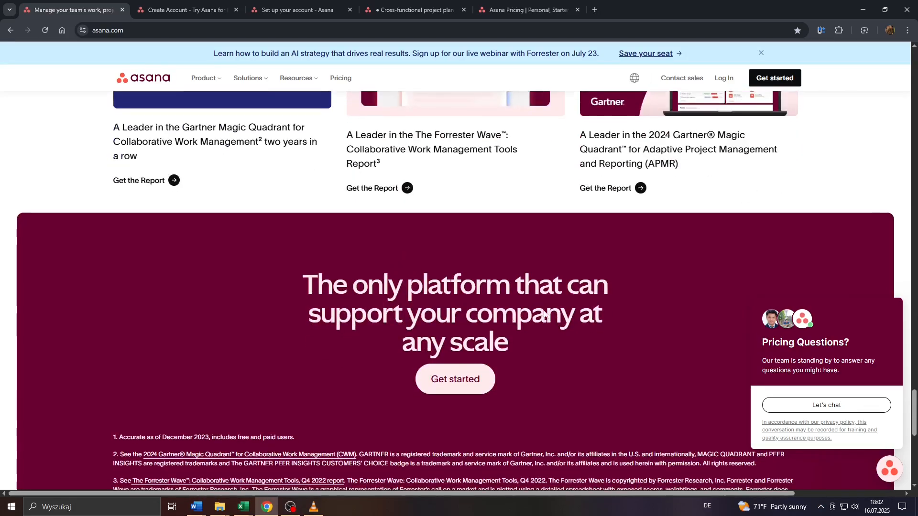
{"action": "scroll", "coordinate": [520, 310], "scroll_direction": "up", "scroll_amount": 4}
{"action": "mouse_move", "coordinate": [901, 330]}
{"action": "left_click", "coordinate": [897, 290]}
- Open Product overview from the Product menu and scroll through the page
{"action": "scroll", "coordinate": [901, 295], "scroll_direction": "up", "scroll_amount": 20}
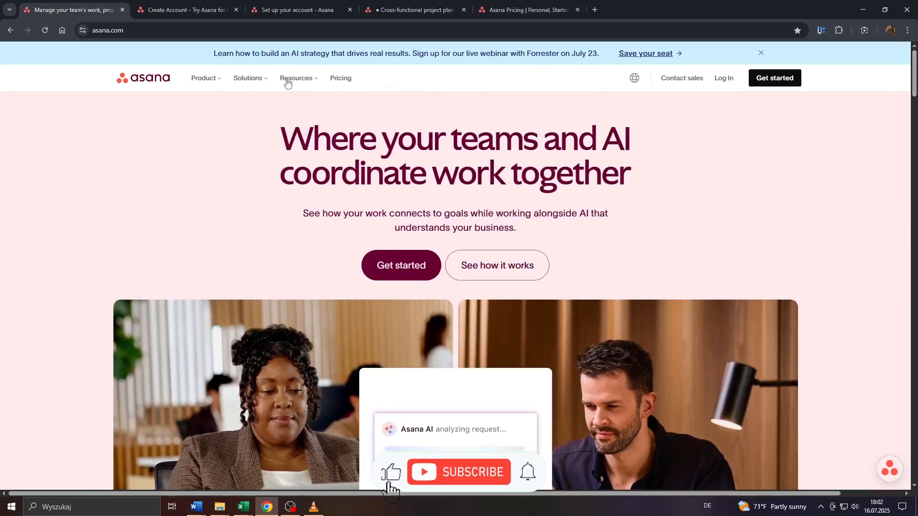
{"action": "left_click", "coordinate": [206, 80]}
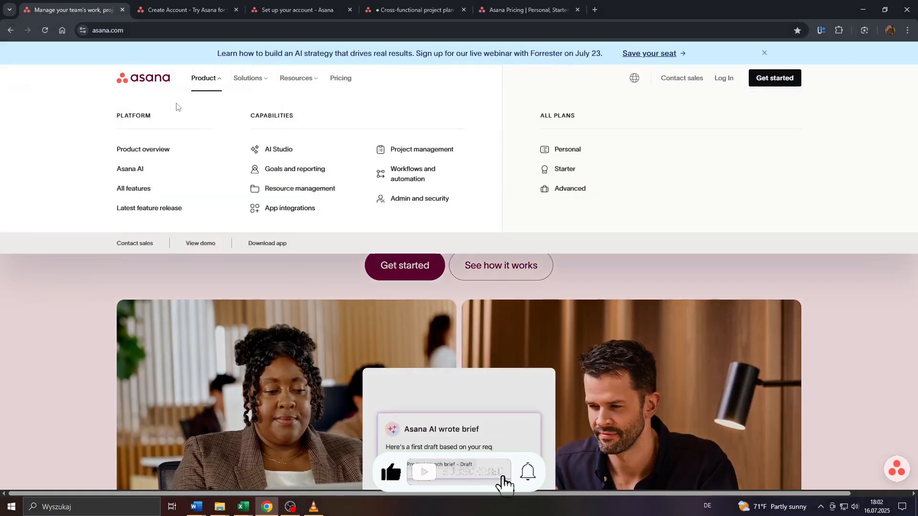
{"action": "left_click", "coordinate": [141, 149]}
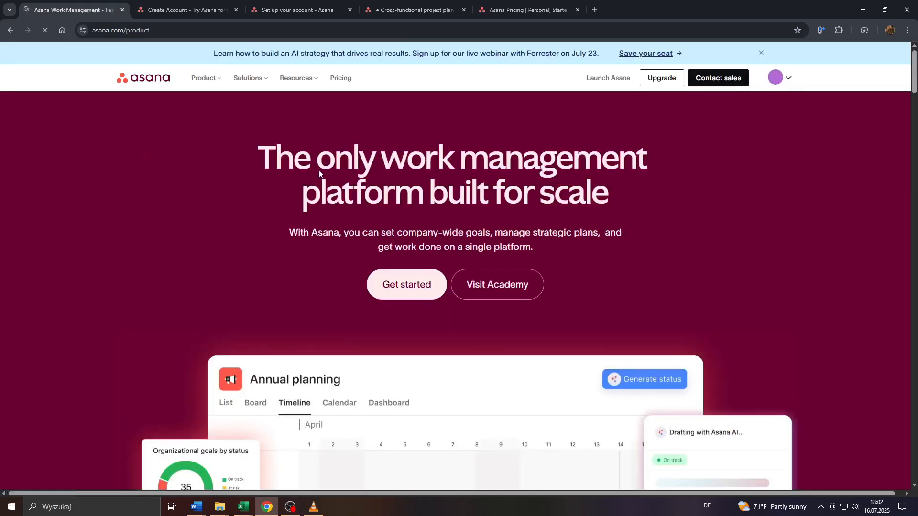
{"action": "scroll", "coordinate": [319, 173], "scroll_direction": "down", "scroll_amount": 4}
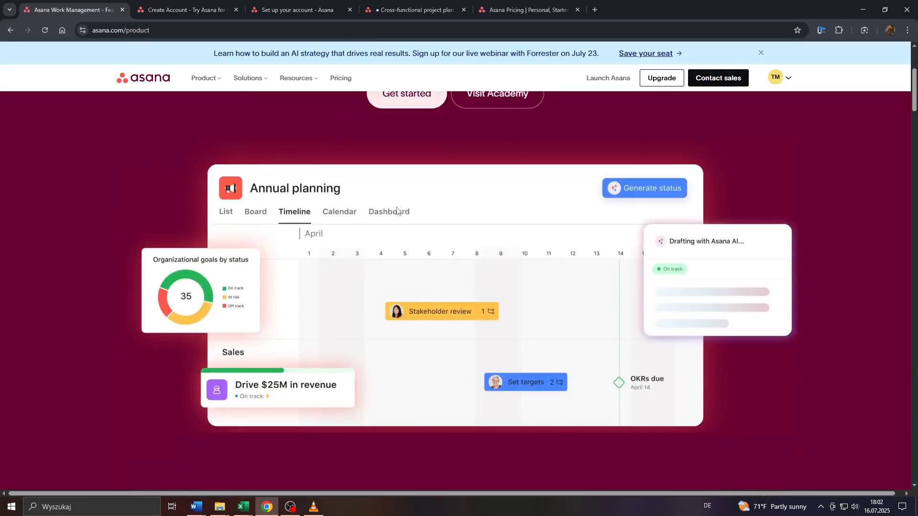
{"action": "scroll", "coordinate": [412, 205], "scroll_direction": "down", "scroll_amount": 15}
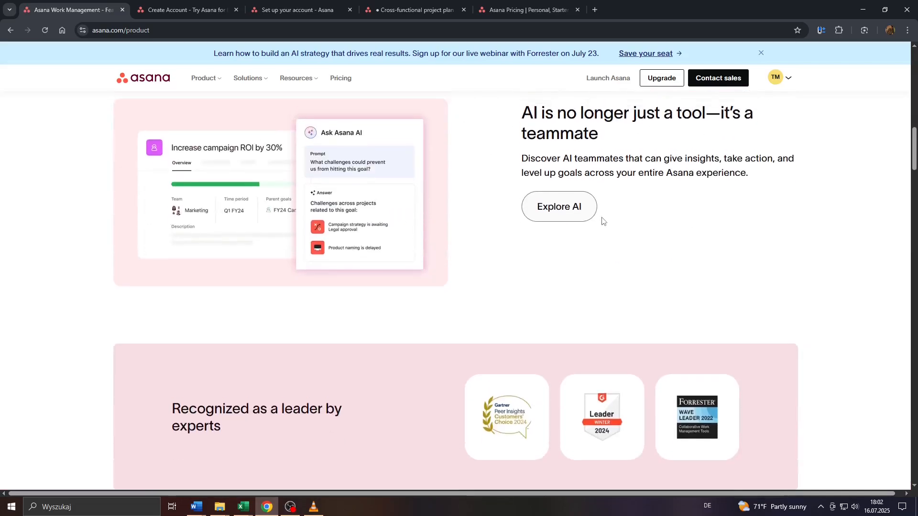
{"action": "scroll", "coordinate": [603, 220], "scroll_direction": "up", "scroll_amount": 2}
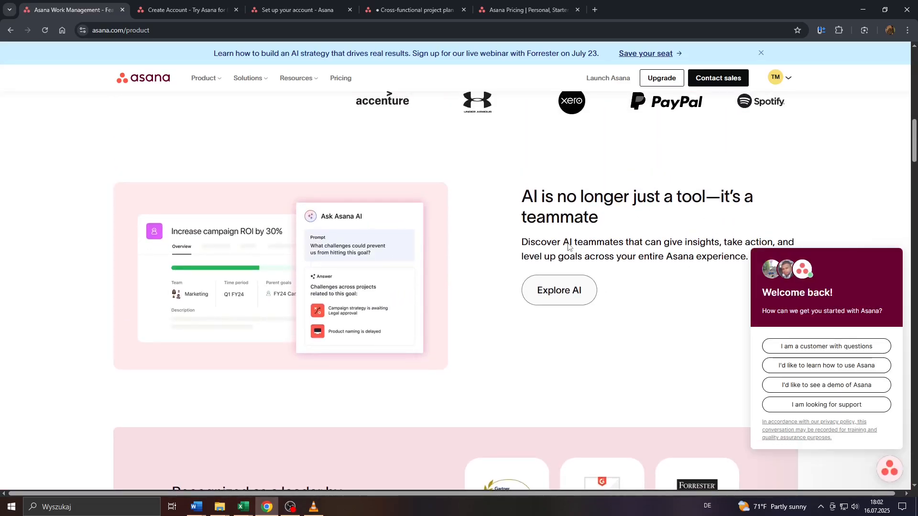
{"action": "scroll", "coordinate": [367, 187], "scroll_direction": "down", "scroll_amount": 8}
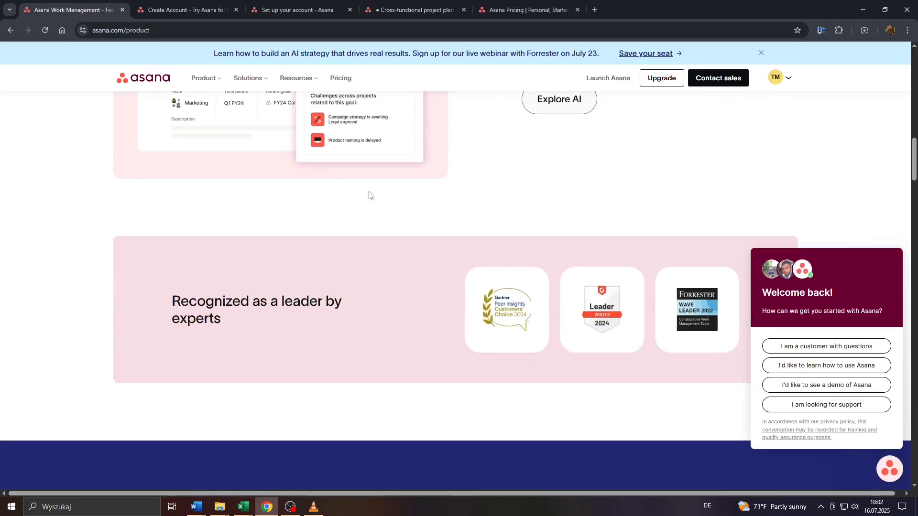
{"action": "scroll", "coordinate": [313, 200], "scroll_direction": "down", "scroll_amount": 4}
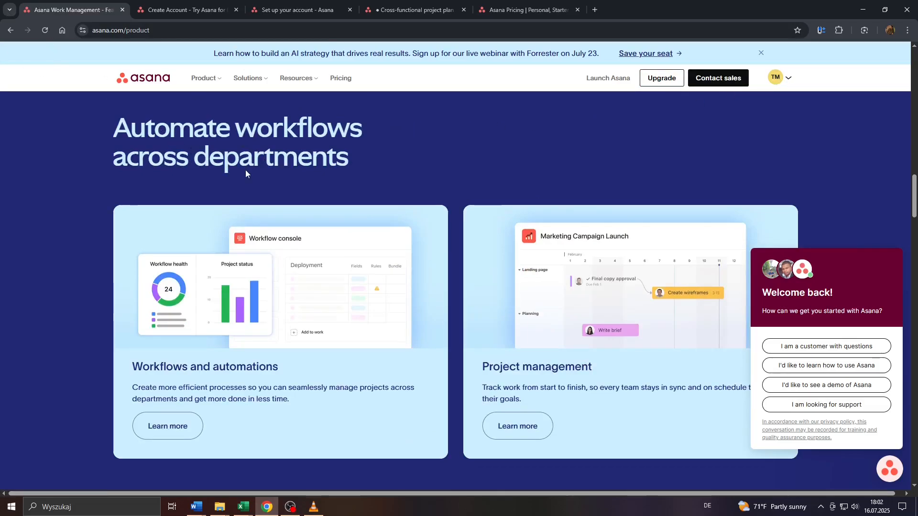
{"action": "scroll", "coordinate": [244, 172], "scroll_direction": "up", "scroll_amount": 10}
- View the account sign-up page, then glance back at the Cross-functional project plan list
{"action": "left_click", "coordinate": [187, 9]}
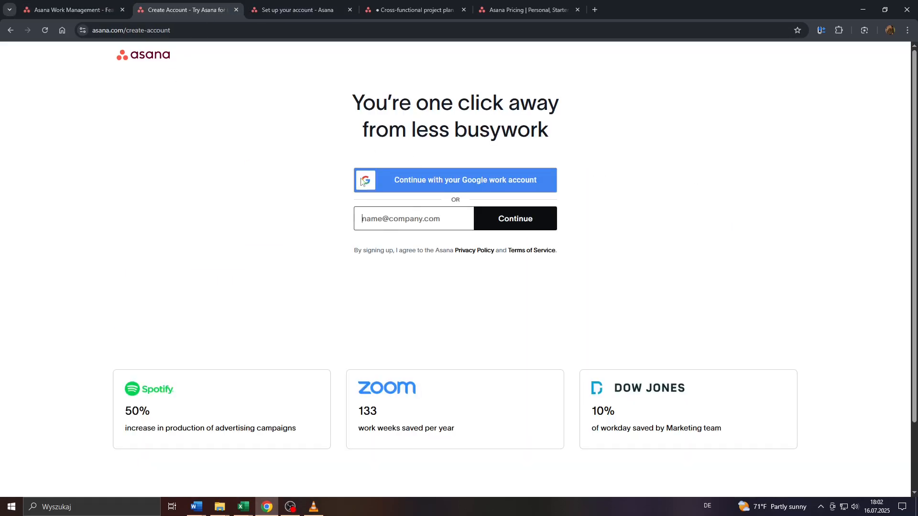
{"action": "left_click_drag", "start_coordinate": [352, 93], "coordinate": [554, 136]}
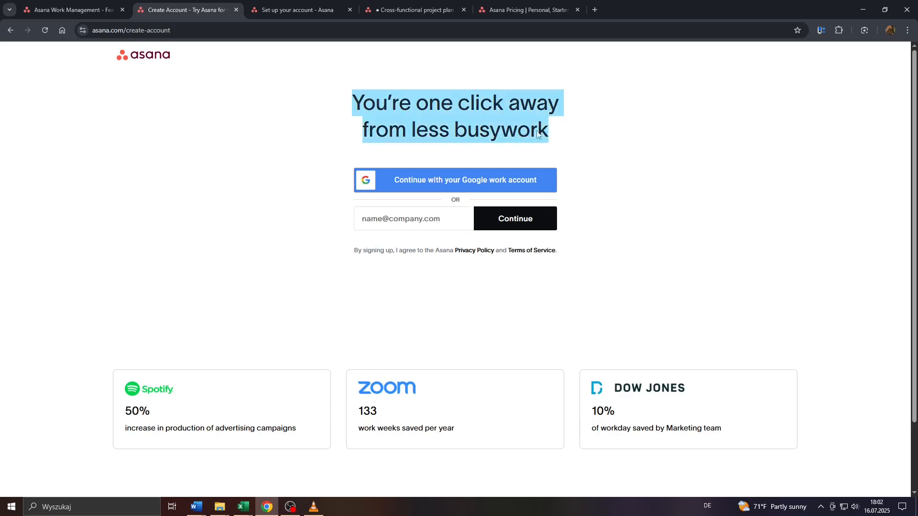
{"action": "left_click", "coordinate": [489, 117]}
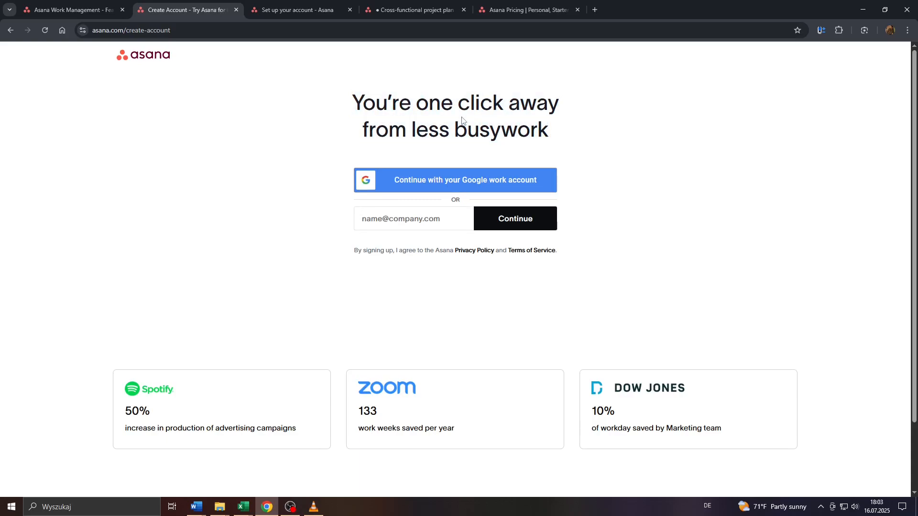
{"action": "left_click", "coordinate": [417, 11]}
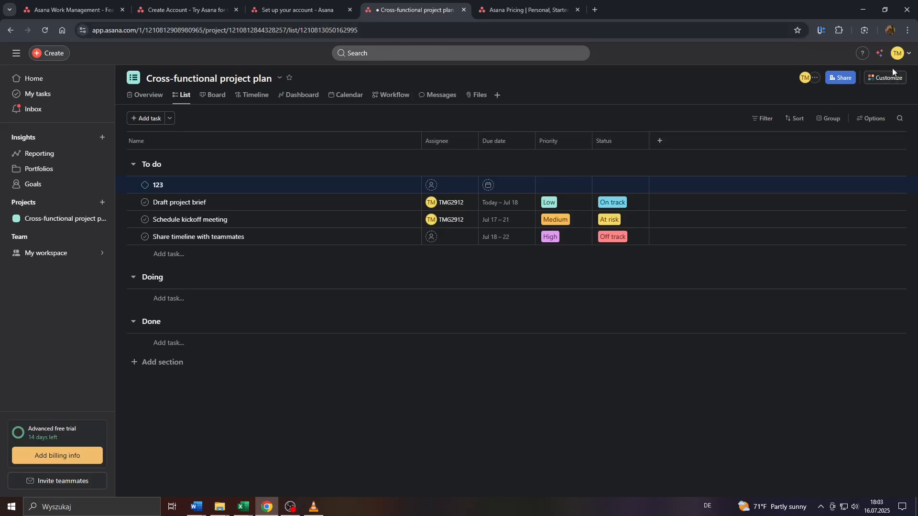
{"action": "scroll", "coordinate": [0, 452], "scroll_direction": "up", "scroll_amount": 6, "text": "ctrl"}
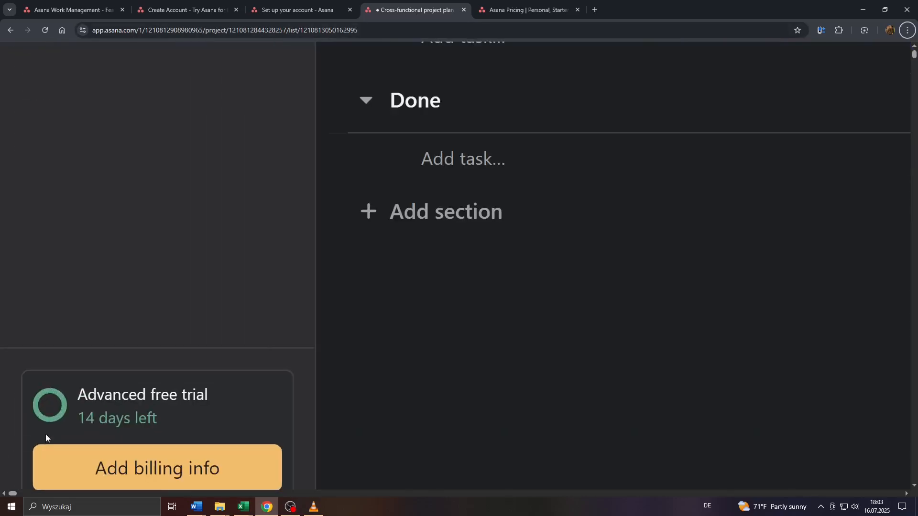
{"action": "scroll", "coordinate": [102, 404], "scroll_direction": "down", "scroll_amount": 6, "text": "ctrl"}
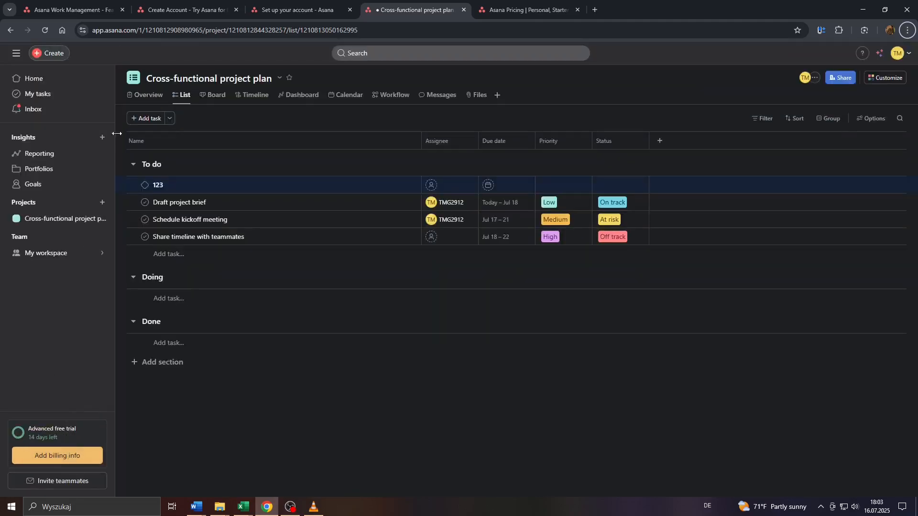
- Return to the sign-up page, then move to the 'Set up your account' tab
{"action": "left_click", "coordinate": [173, 6]}
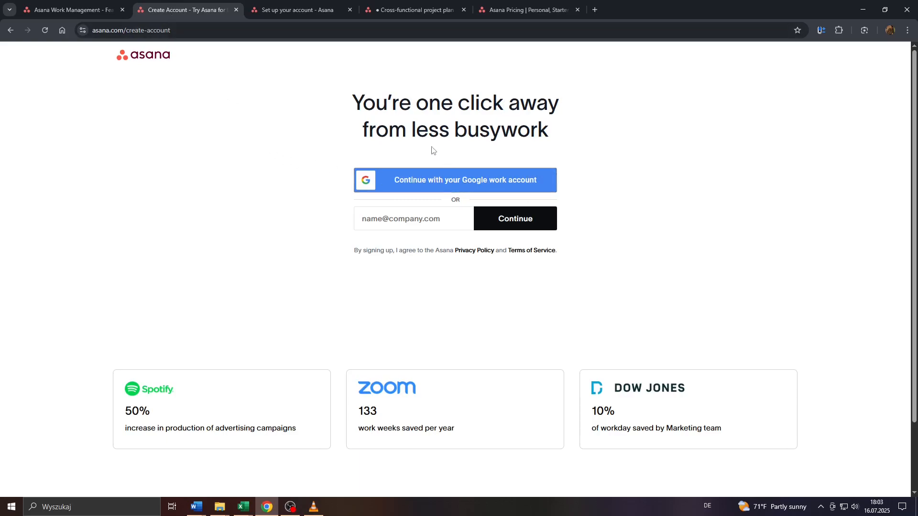
{"action": "left_click_drag", "start_coordinate": [357, 95], "coordinate": [565, 137]}
{"action": "left_click", "coordinate": [463, 115]}
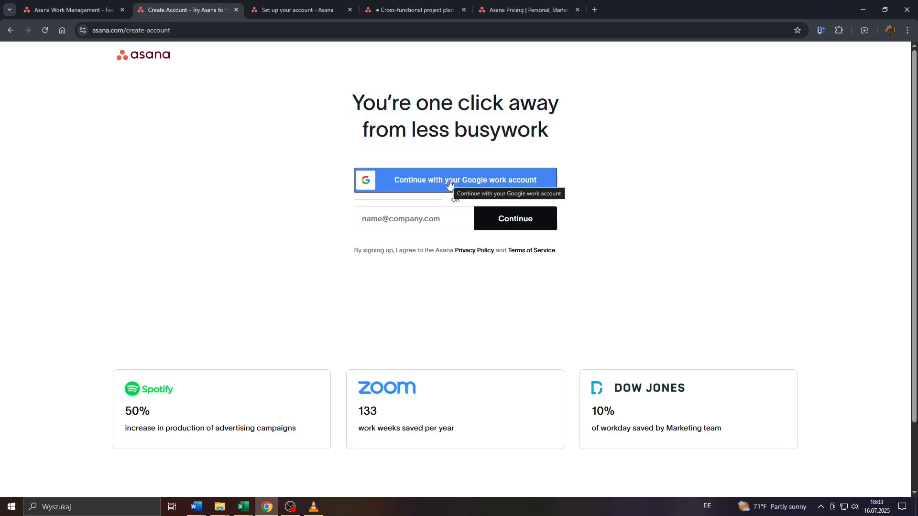
{"action": "left_click", "coordinate": [282, 10]}
- Open the intended-uses checklist on the setup form and close it without choosing anything
{"action": "scroll", "coordinate": [2, 102], "scroll_direction": "up", "scroll_amount": 3}
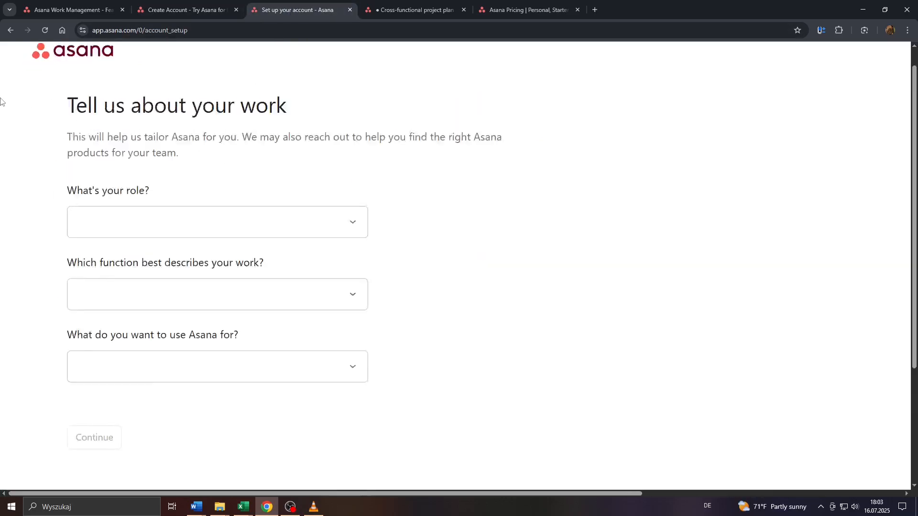
{"action": "left_click_drag", "start_coordinate": [97, 139], "coordinate": [269, 225]}
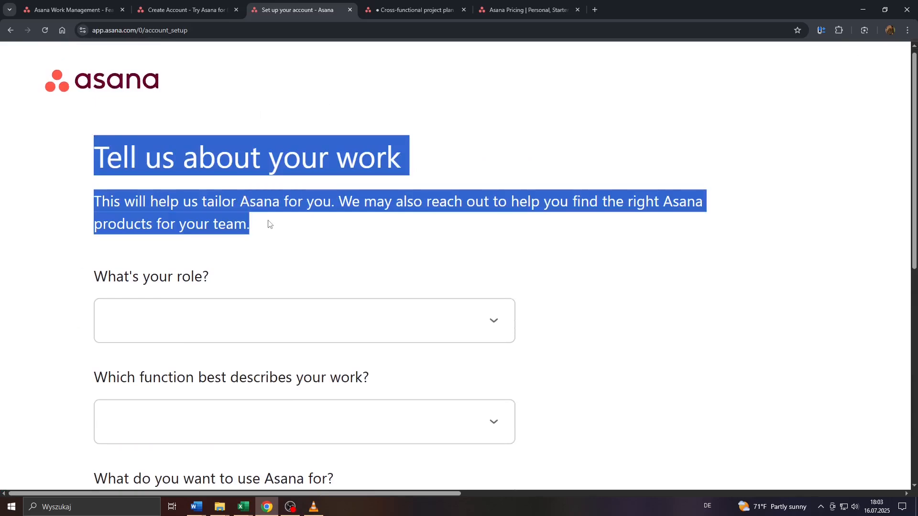
{"action": "left_click", "coordinate": [267, 225]}
{"action": "scroll", "coordinate": [158, 307], "scroll_direction": "down", "scroll_amount": 5}
{"action": "left_click", "coordinate": [150, 297]}
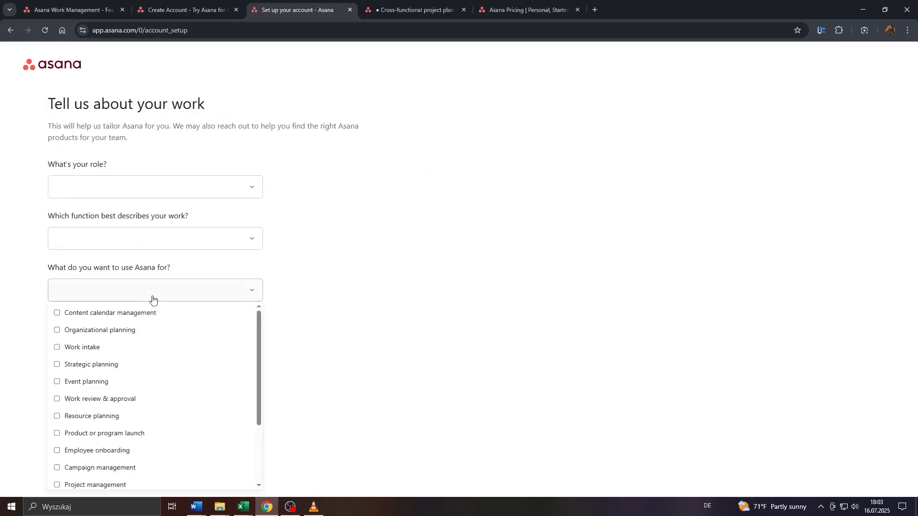
{"action": "scroll", "coordinate": [153, 337], "scroll_direction": "down", "scroll_amount": 2}
{"action": "scroll", "coordinate": [91, 345], "scroll_direction": "up", "scroll_amount": 2}
{"action": "scroll", "coordinate": [72, 387], "scroll_direction": "down", "scroll_amount": 2}
{"action": "left_click", "coordinate": [3, 289]}
- Browse the role and work function choices without picking, then view the project plan's Overview
{"action": "left_click", "coordinate": [121, 191]}
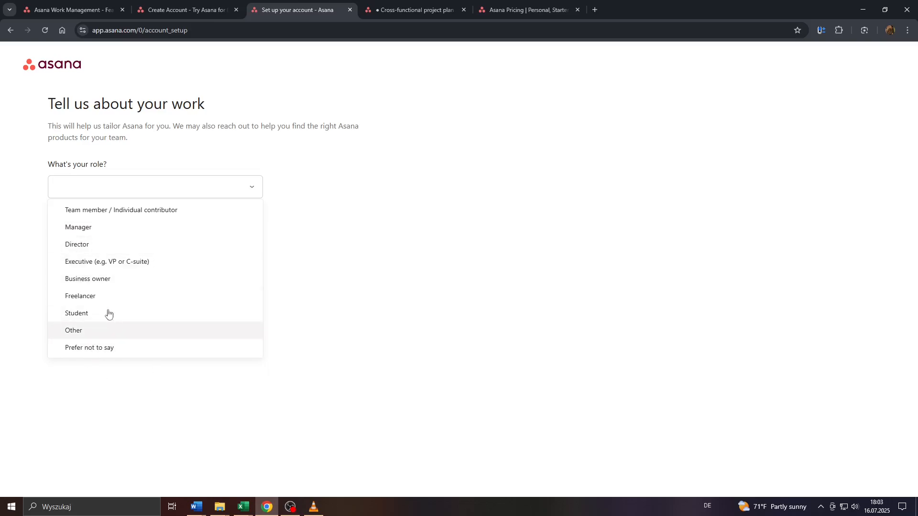
{"action": "left_click", "coordinate": [8, 313]}
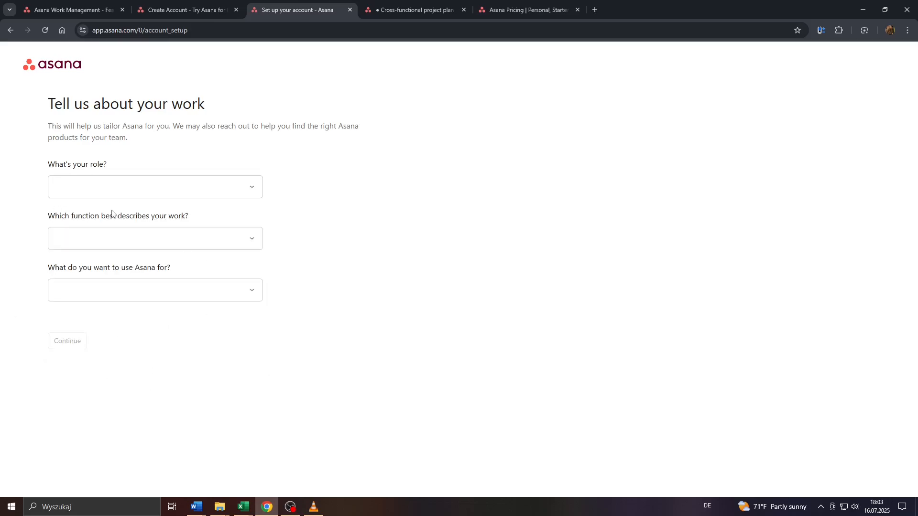
{"action": "left_click", "coordinate": [98, 248]}
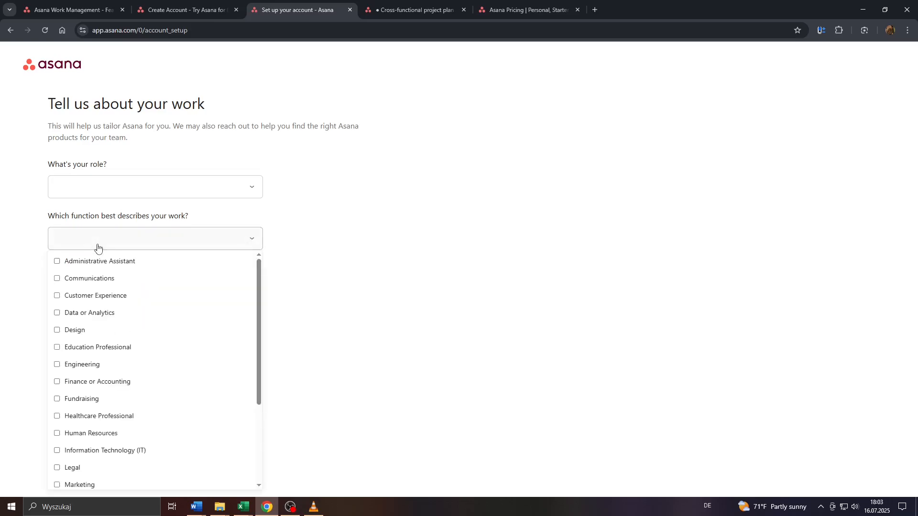
{"action": "left_click", "coordinate": [1, 295]}
{"action": "left_click", "coordinate": [118, 245]}
{"action": "scroll", "coordinate": [120, 377], "scroll_direction": "down", "scroll_amount": 3}
{"action": "left_click", "coordinate": [377, 285]}
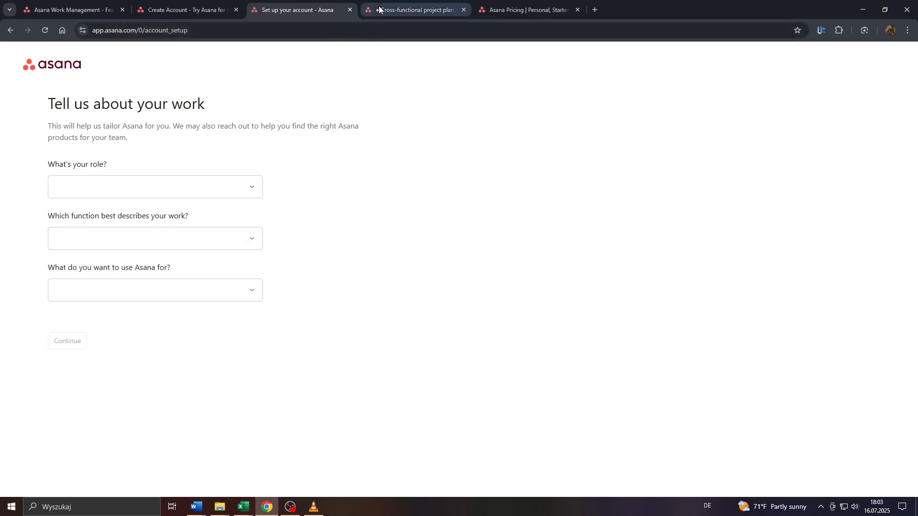
{"action": "left_click", "coordinate": [411, 10]}
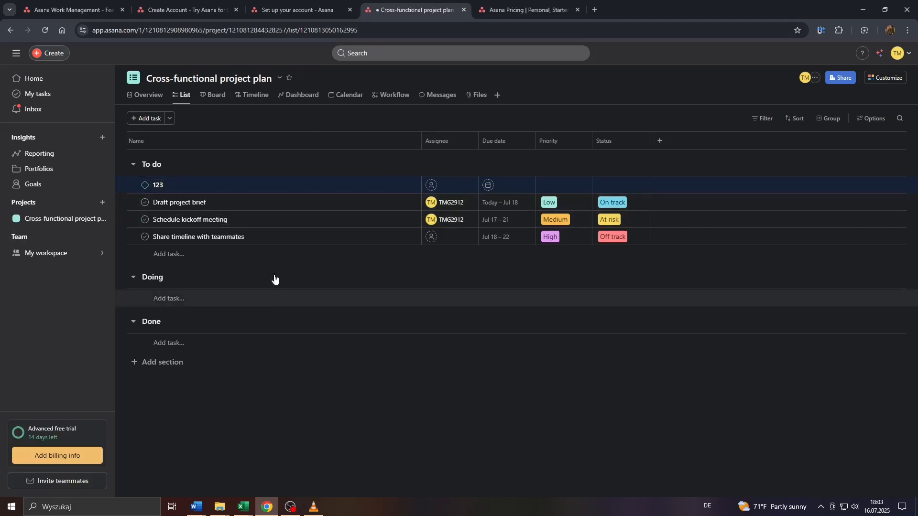
{"action": "left_click", "coordinate": [150, 96]}
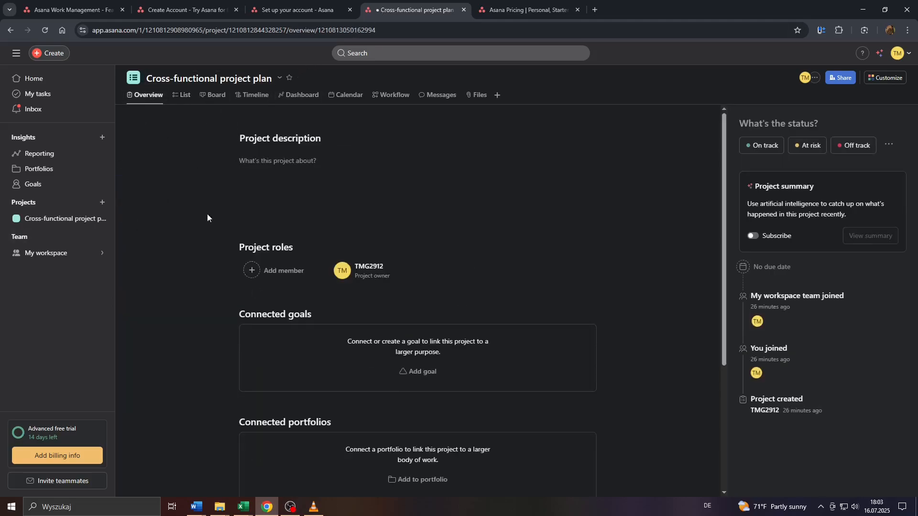
- Go from the project's List view to Home, showing Draft project brief and Schedule kickoff meeting
{"action": "left_click", "coordinate": [184, 98]}
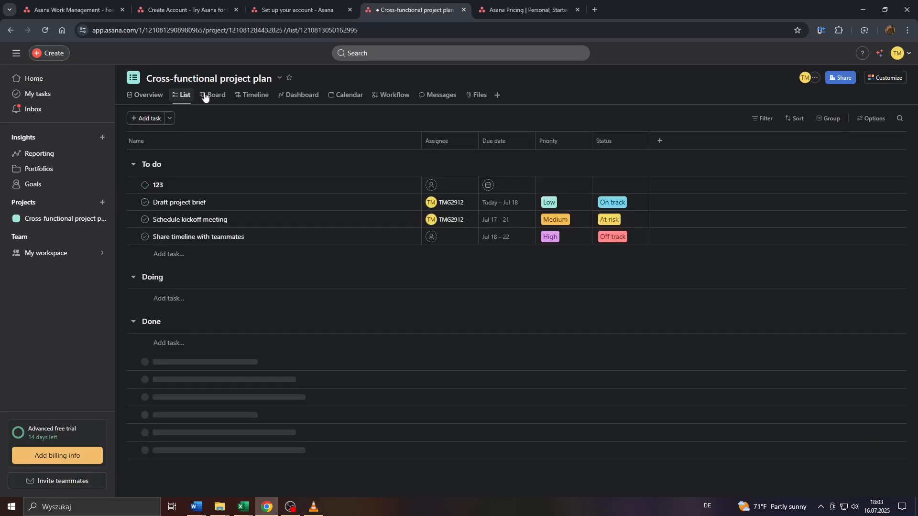
{"action": "left_click", "coordinate": [34, 80]}
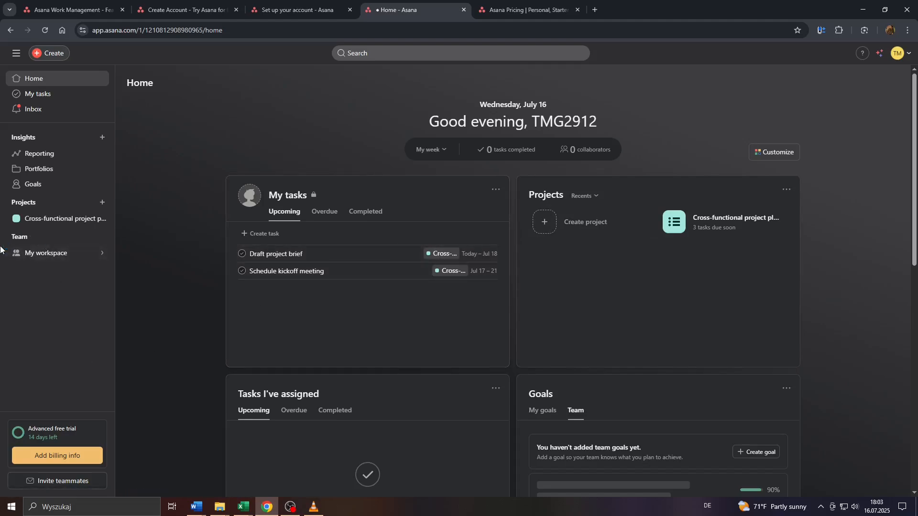
{"action": "scroll", "coordinate": [1, 247], "scroll_direction": "up", "scroll_amount": 5}
{"action": "scroll", "coordinate": [77, 267], "scroll_direction": "down", "scroll_amount": 5}
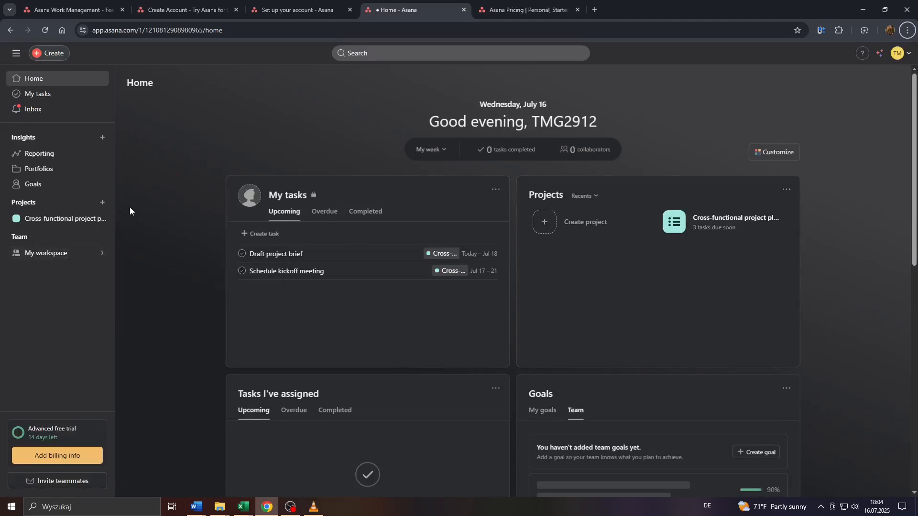
{"action": "mouse_move", "coordinate": [14, 253]}
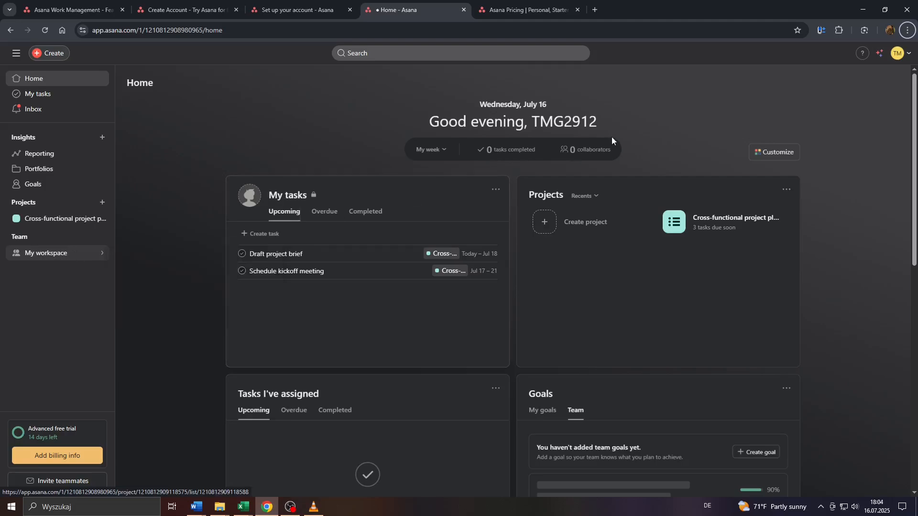
- Create a new workspace named 'Workspace #2' from the avatar menu
{"action": "left_click", "coordinate": [905, 57]}
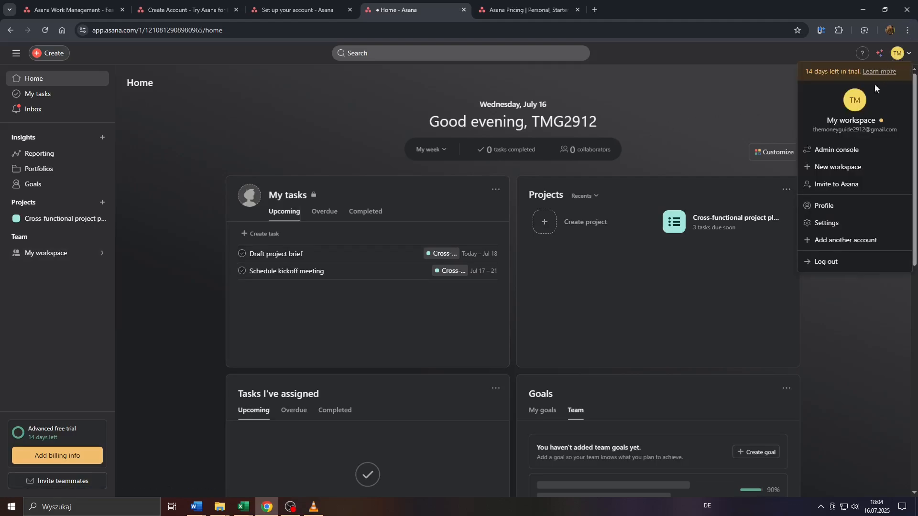
{"action": "left_click", "coordinate": [849, 168]}
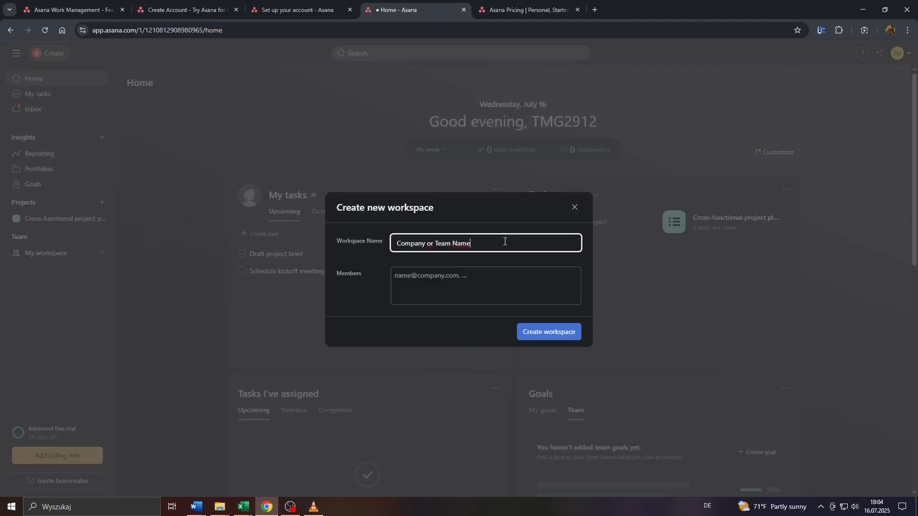
{"action": "key", "text": "ctrl+a"}
{"action": "type", "text": "Workp"}
{"action": "key", "text": "BackSpace"}
{"action": "type", "text": "space #2"}
{"action": "left_click", "coordinate": [426, 270]}
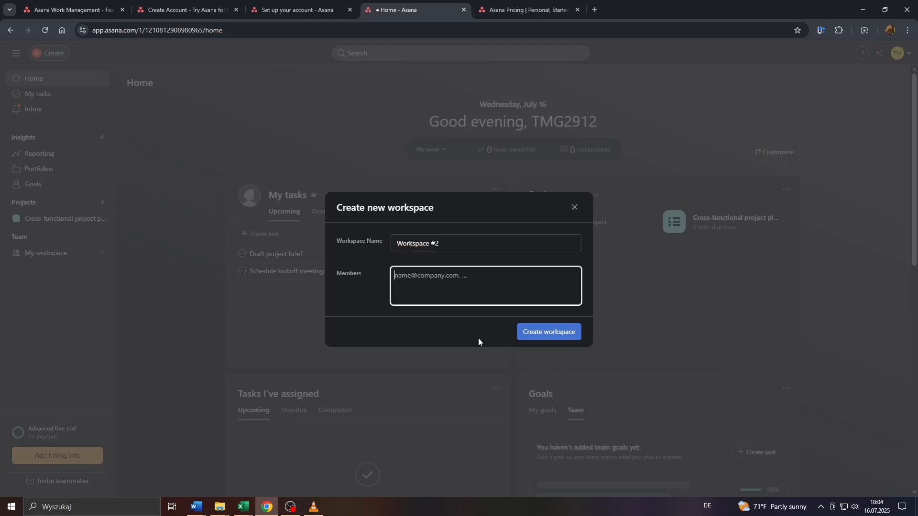
{"action": "left_click", "coordinate": [548, 338]}
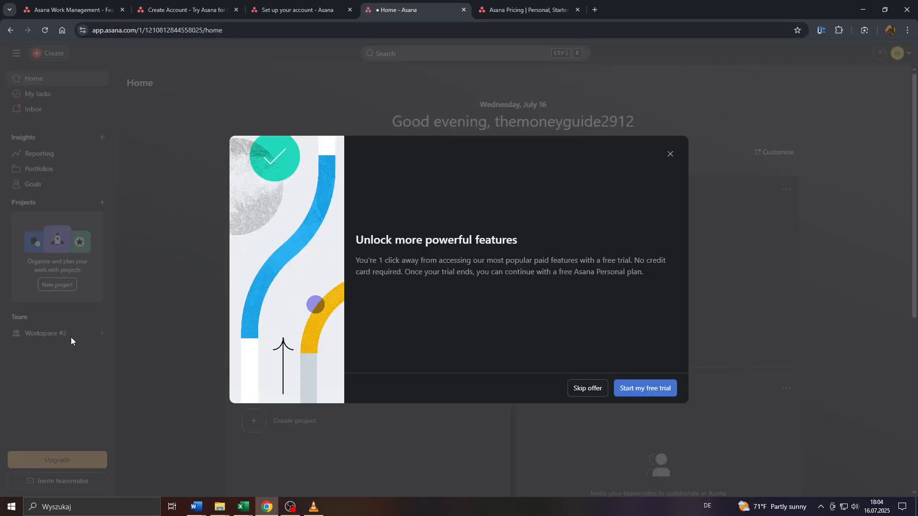
- Skip the paid features offer and switch back to My workspace
{"action": "left_click", "coordinate": [672, 156]}
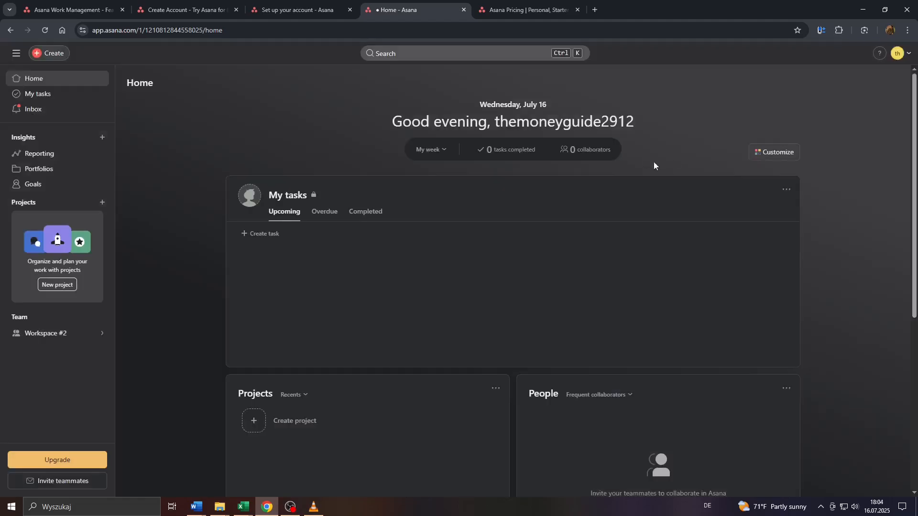
{"action": "left_click", "coordinate": [898, 54]}
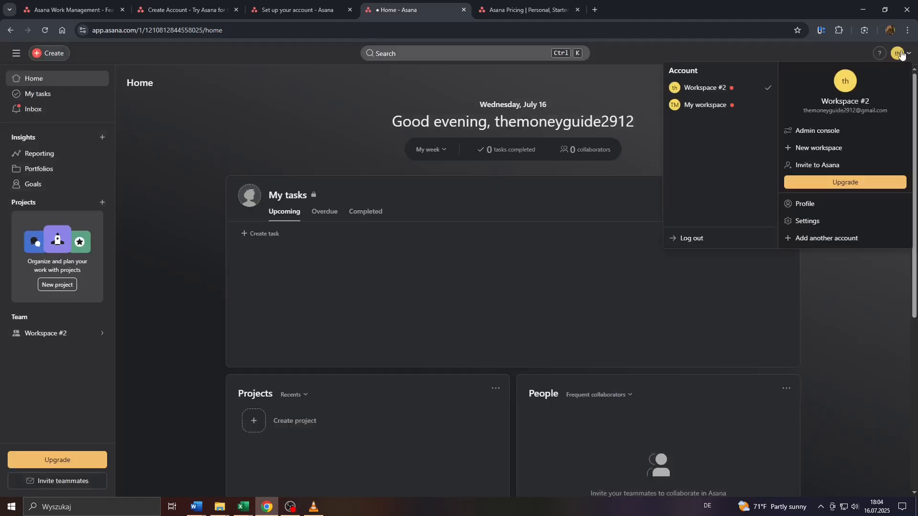
{"action": "left_click", "coordinate": [698, 105]}
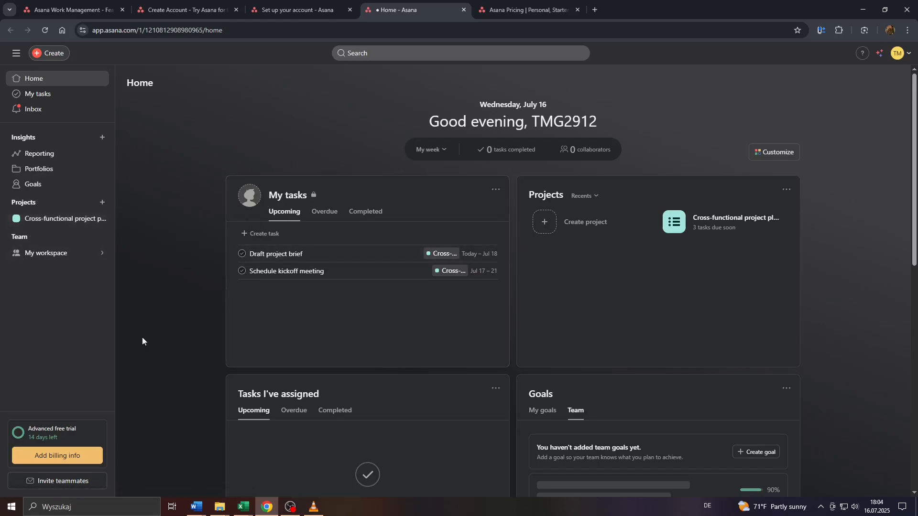
{"action": "left_click", "coordinate": [46, 485]}
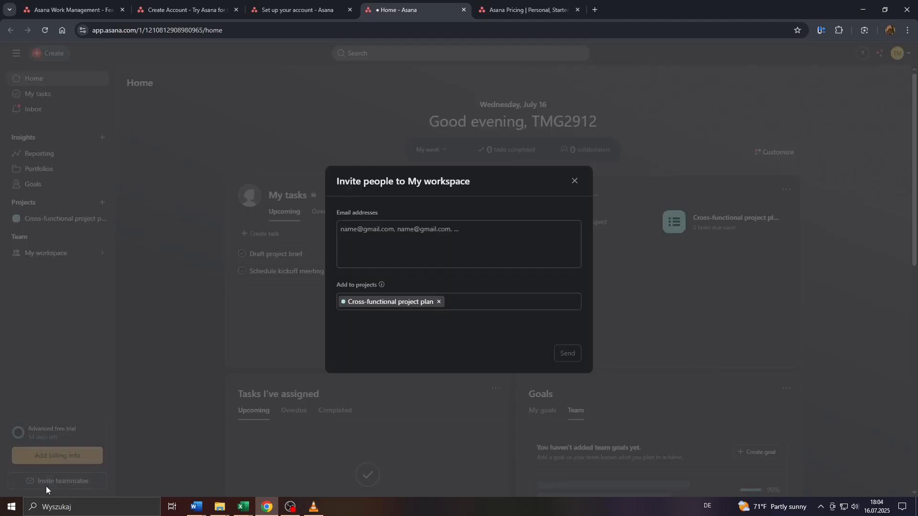
{"action": "left_click", "coordinate": [422, 244]}
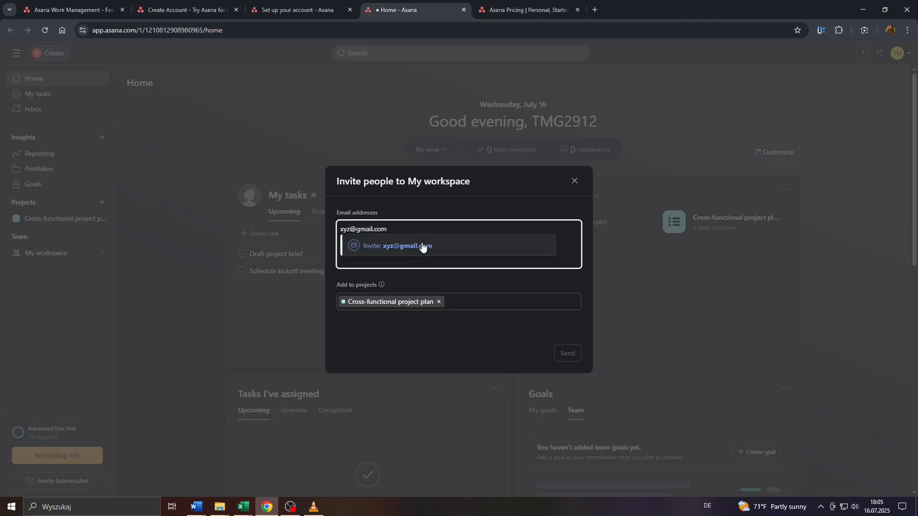
{"action": "left_click", "coordinate": [447, 247]}
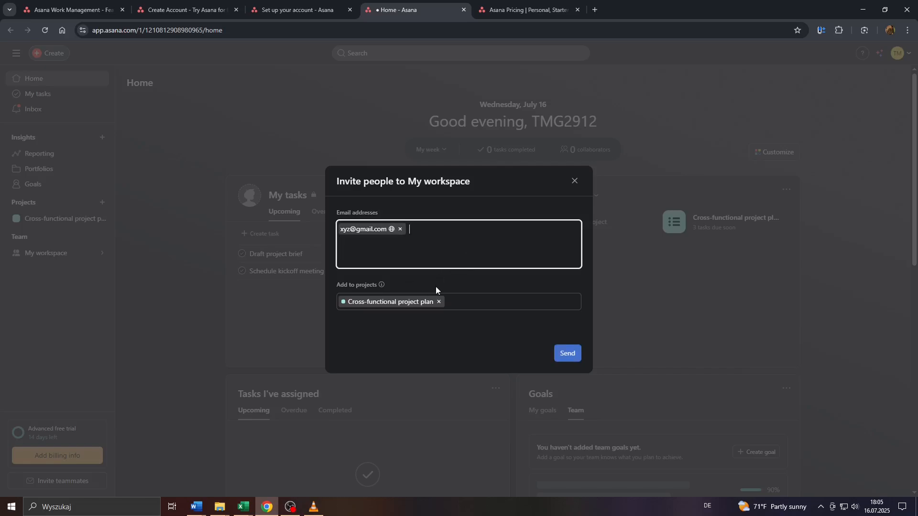
{"action": "left_click", "coordinate": [455, 302]}
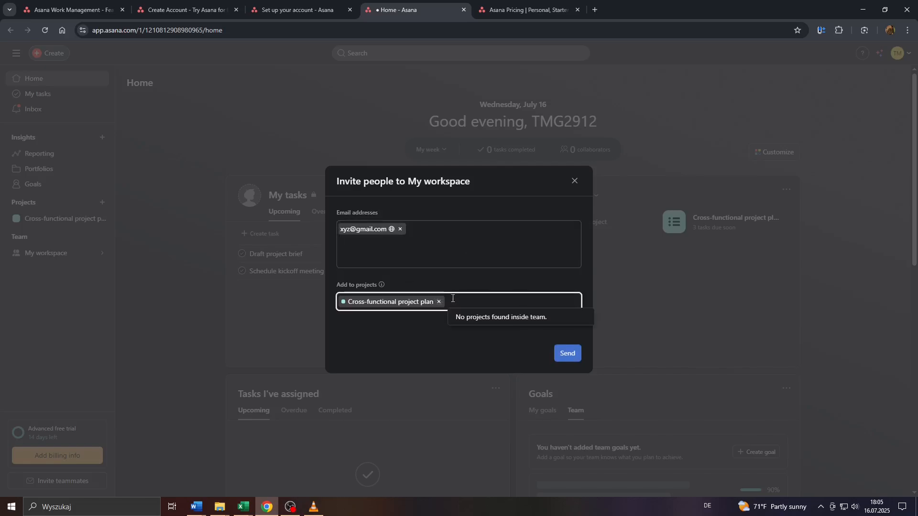
{"action": "left_click", "coordinate": [421, 257]}
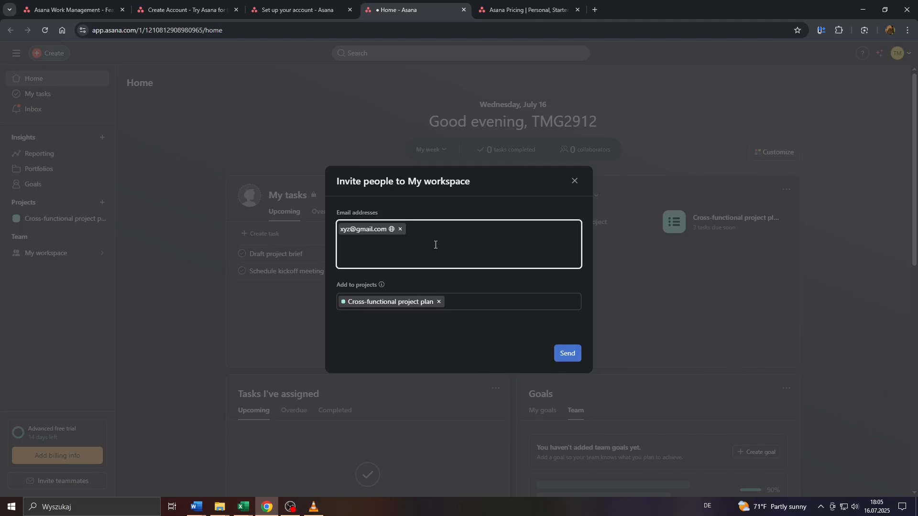
{"action": "left_click", "coordinate": [572, 180]}
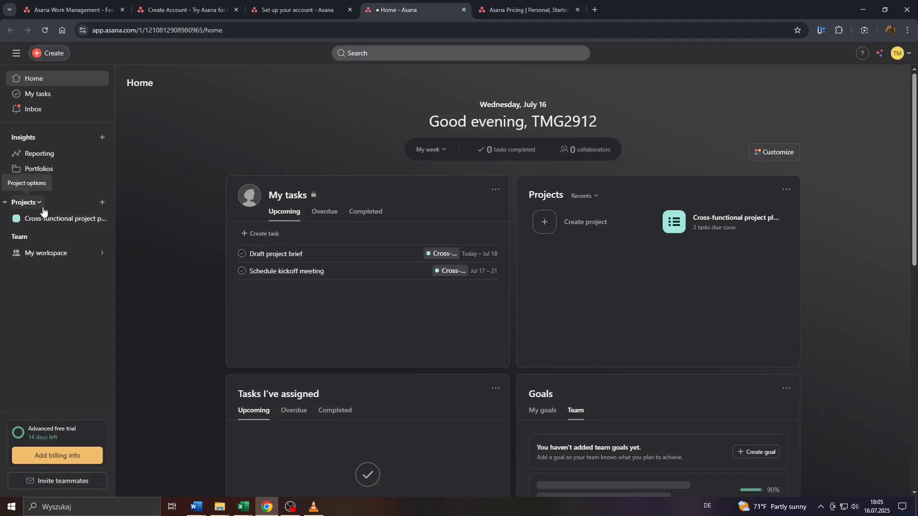
- Reopen the Cross-functional project plan via Browse projects in the sidebar Projects menu
{"action": "left_click", "coordinate": [53, 220]}
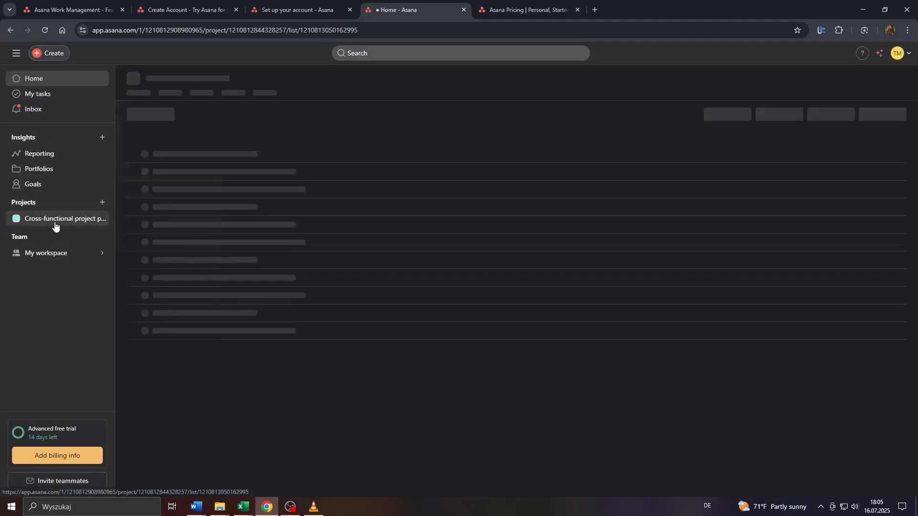
{"action": "left_click", "coordinate": [30, 206]}
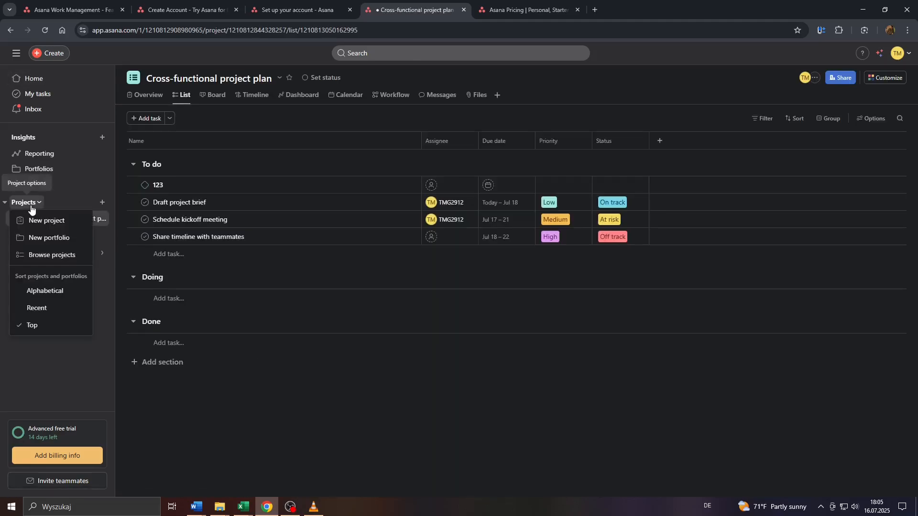
{"action": "left_click", "coordinate": [45, 256]}
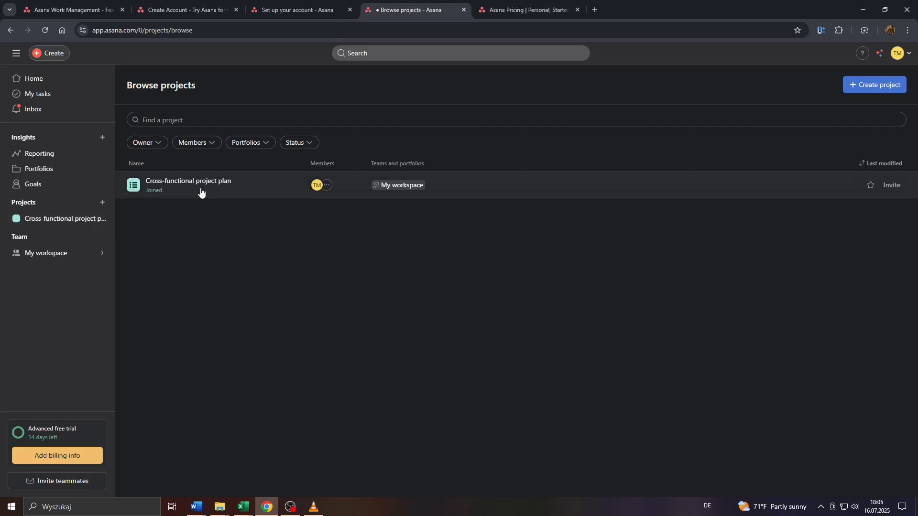
{"action": "left_click", "coordinate": [68, 220]}
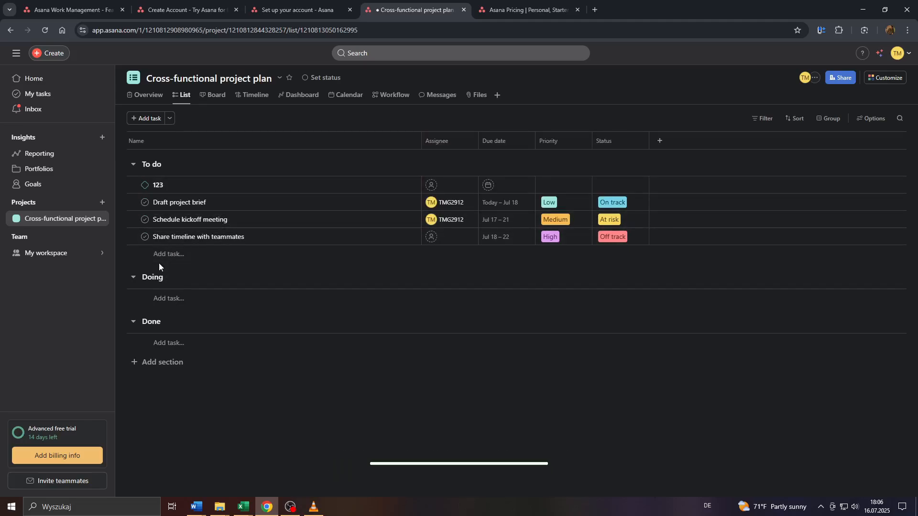
{"action": "mouse_move", "coordinate": [85, 251]}
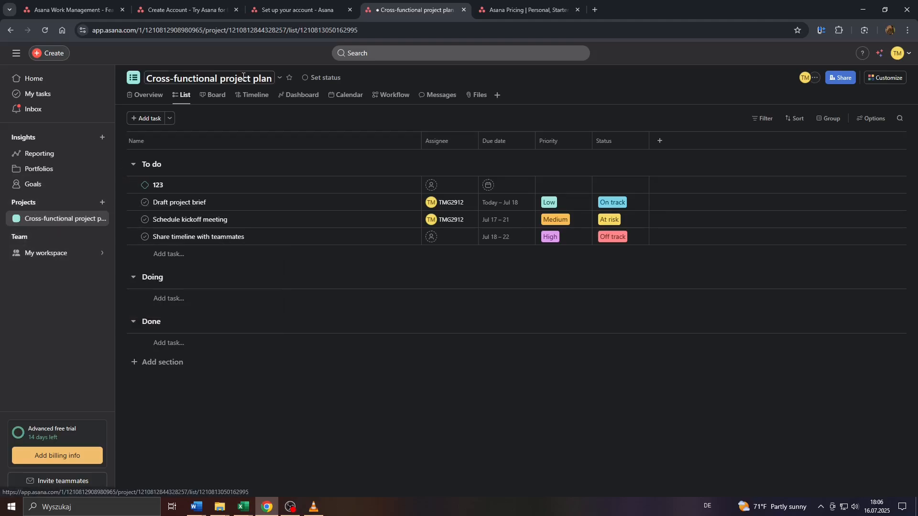
- Start a new project from the sidebar and choose Use a template to open the template library
{"action": "left_click", "coordinate": [279, 77]}
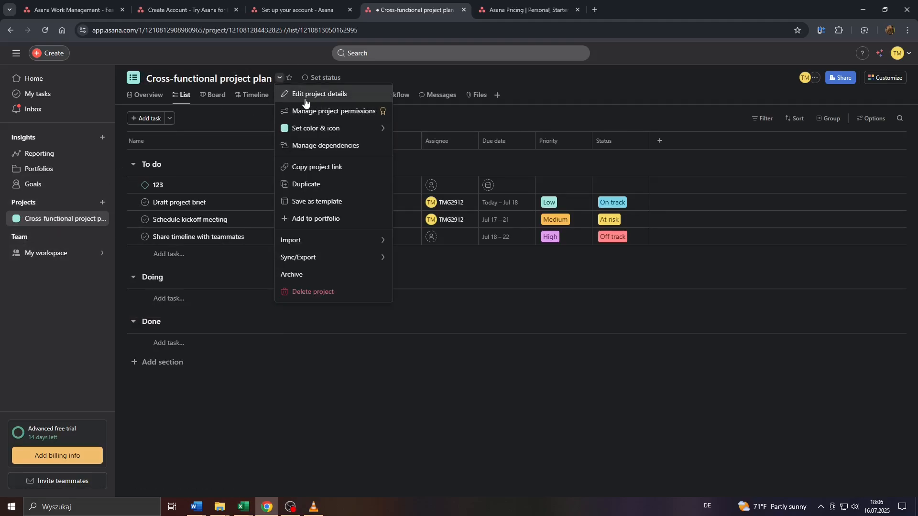
{"action": "left_click", "coordinate": [284, 434]}
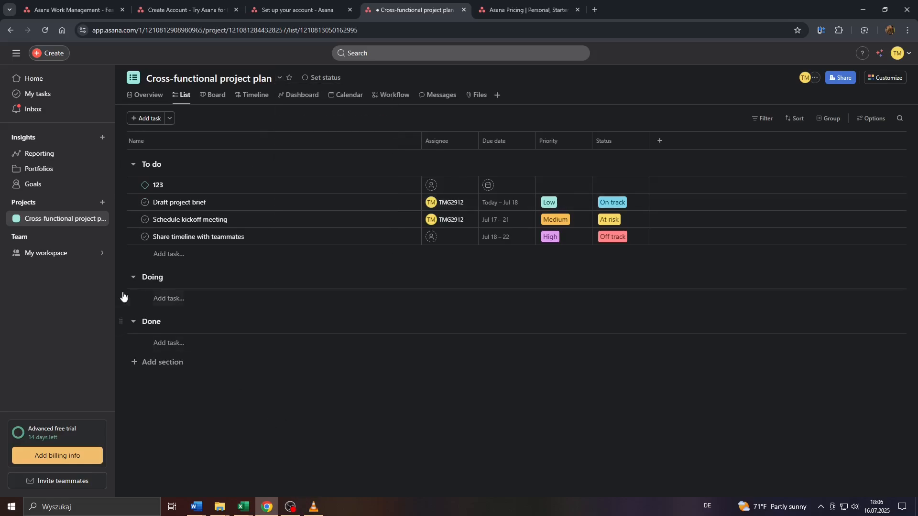
{"action": "left_click", "coordinate": [102, 203]}
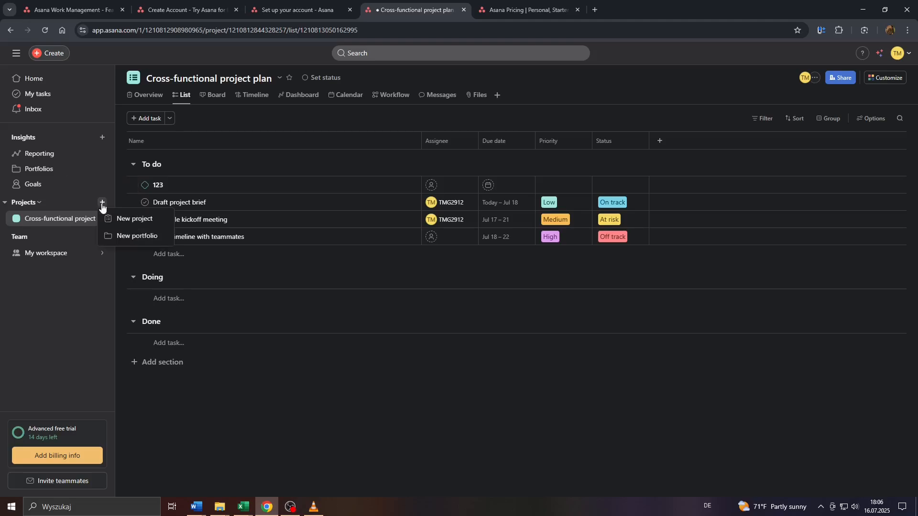
{"action": "left_click", "coordinate": [127, 221]}
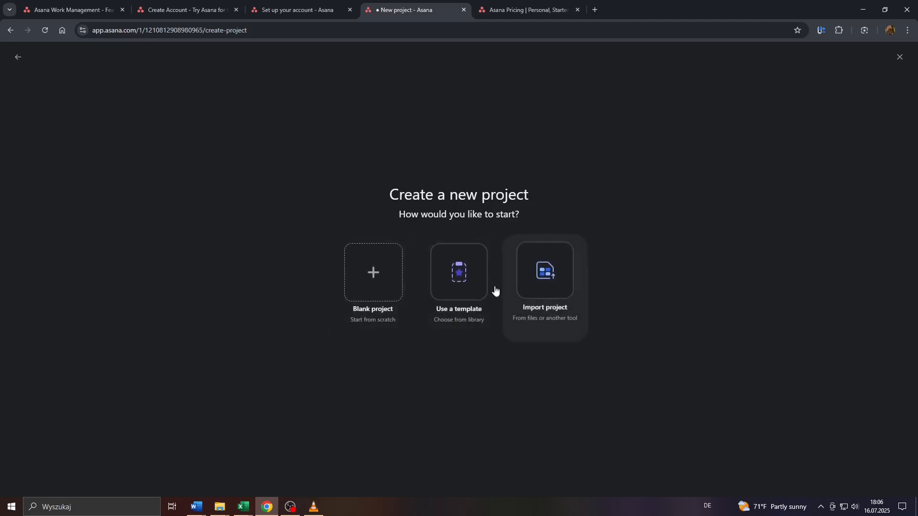
{"action": "left_click", "coordinate": [466, 284]}
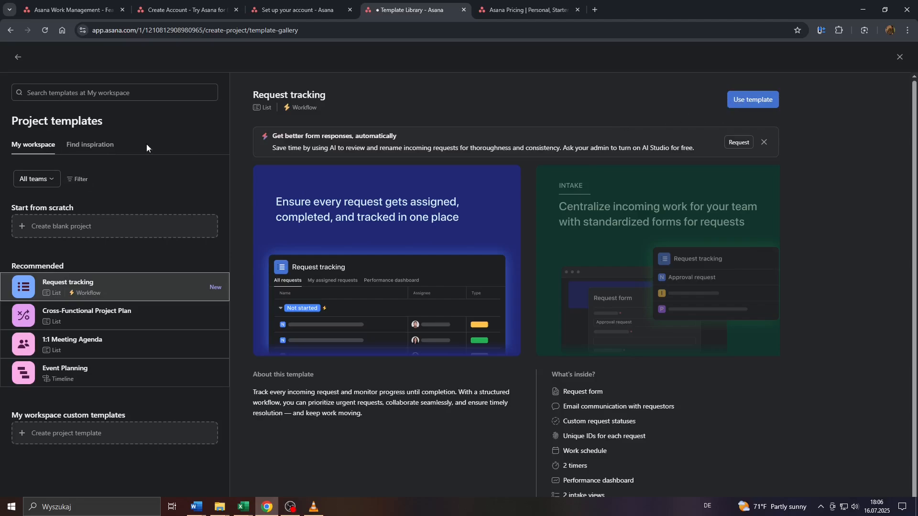
- Switch to Find inspiration and scroll through the templates grouped by use case
{"action": "left_click", "coordinate": [76, 145]}
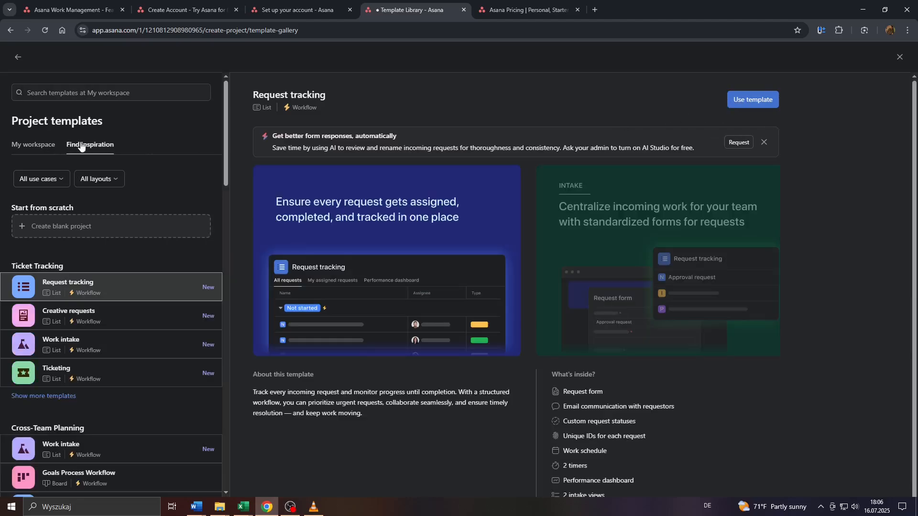
{"action": "scroll", "coordinate": [84, 150], "scroll_direction": "down", "scroll_amount": 15}
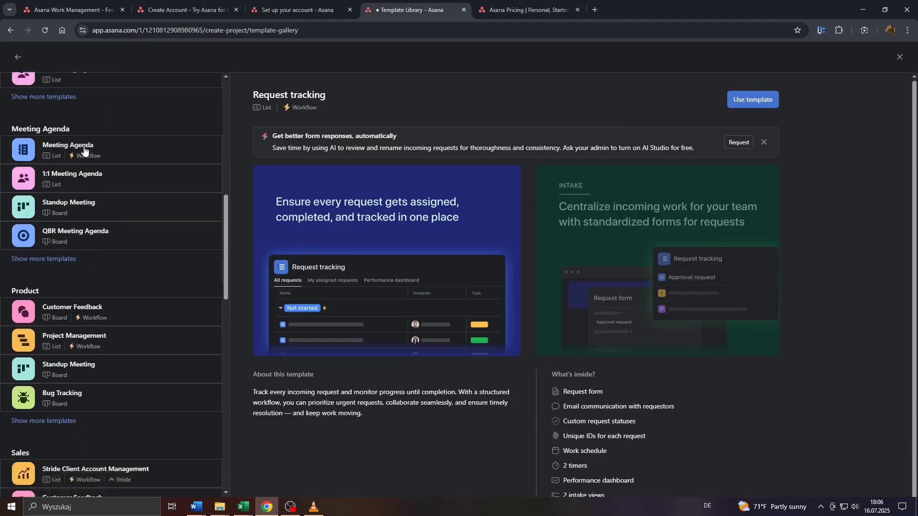
{"action": "scroll", "coordinate": [108, 216], "scroll_direction": "down", "scroll_amount": 15}
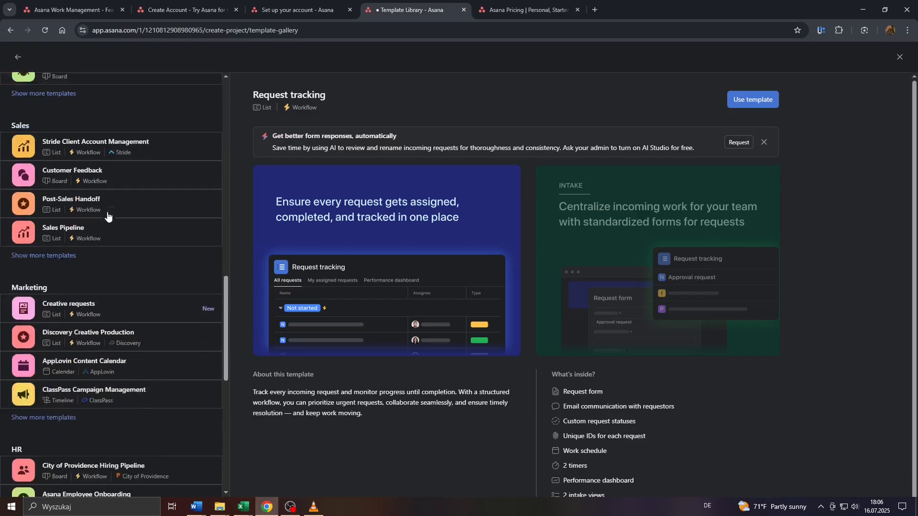
{"action": "scroll", "coordinate": [108, 216], "scroll_direction": "up", "scroll_amount": 5}
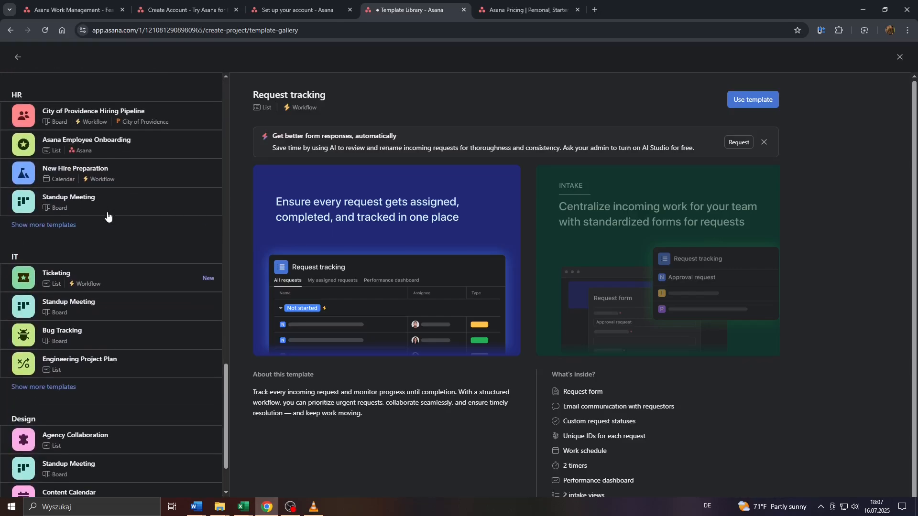
{"action": "scroll", "coordinate": [67, 232], "scroll_direction": "up", "scroll_amount": 5}
{"action": "scroll", "coordinate": [67, 232], "scroll_direction": "up", "scroll_amount": 4}
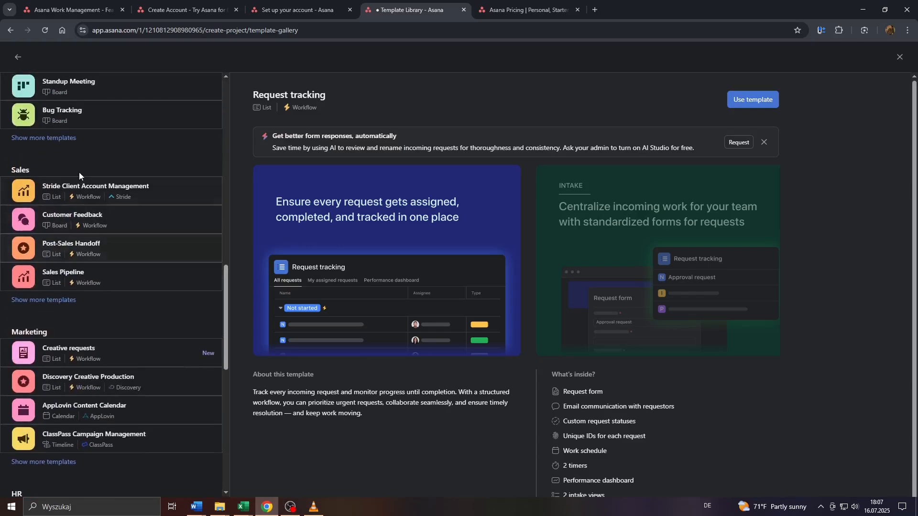
{"action": "scroll", "coordinate": [98, 214], "scroll_direction": "up", "scroll_amount": 6}
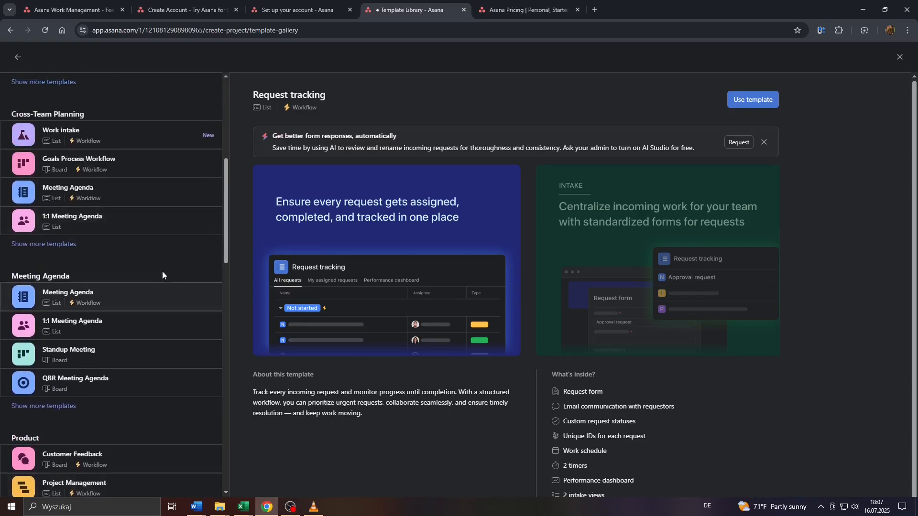
{"action": "scroll", "coordinate": [140, 264], "scroll_direction": "up", "scroll_amount": 2}
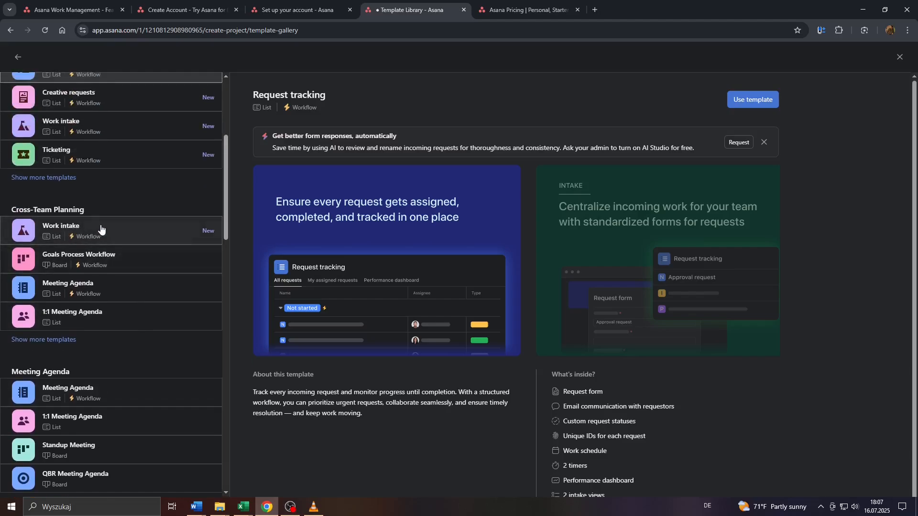
{"action": "scroll", "coordinate": [99, 230], "scroll_direction": "up", "scroll_amount": 3}
- Scroll down to the 1:1 Meeting Agenda template, preview it and use it
{"action": "scroll", "coordinate": [75, 254], "scroll_direction": "down", "scroll_amount": 1}
{"action": "scroll", "coordinate": [72, 258], "scroll_direction": "down", "scroll_amount": 11}
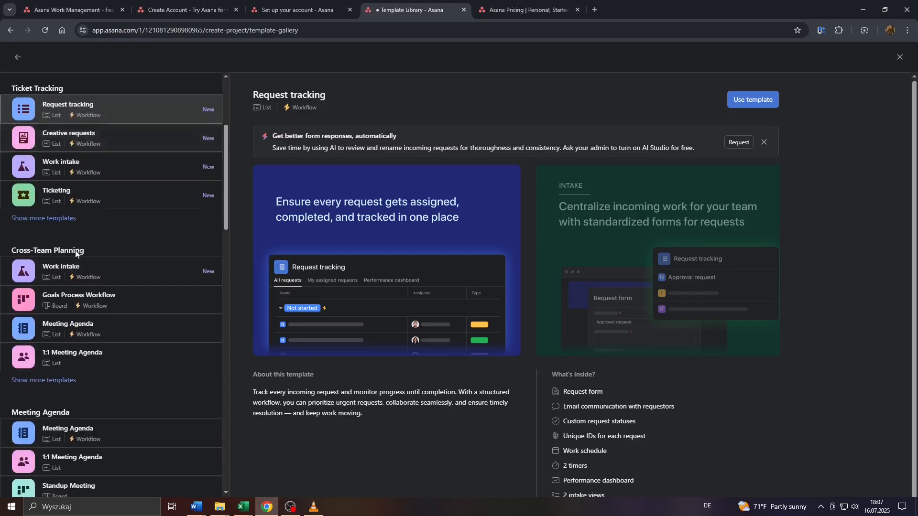
{"action": "scroll", "coordinate": [51, 282], "scroll_direction": "down", "scroll_amount": 9}
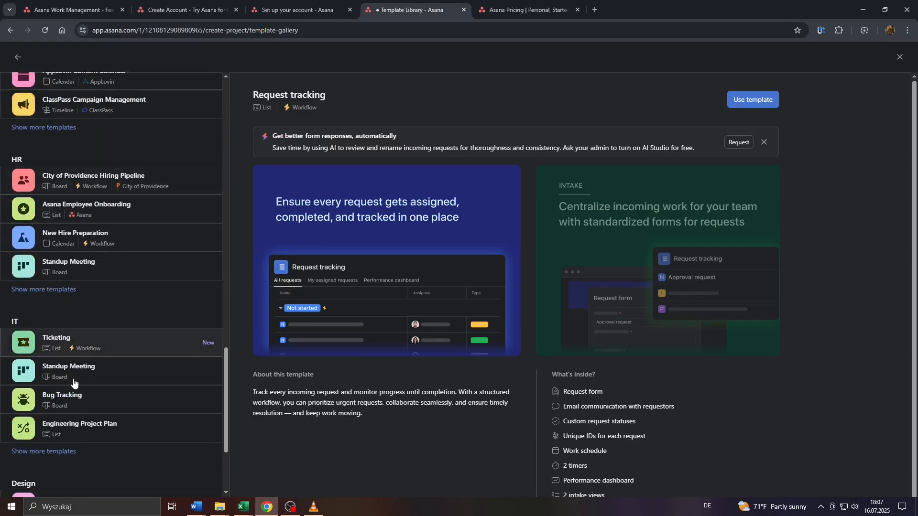
{"action": "scroll", "coordinate": [45, 341], "scroll_direction": "down", "scroll_amount": 3}
{"action": "scroll", "coordinate": [45, 344], "scroll_direction": "up", "scroll_amount": 6}
{"action": "scroll", "coordinate": [46, 344], "scroll_direction": "up", "scroll_amount": 19}
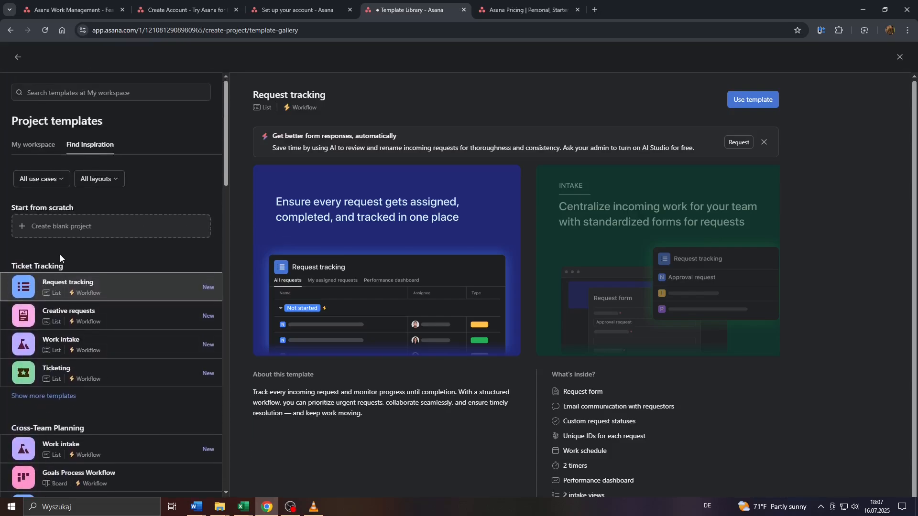
{"action": "scroll", "coordinate": [60, 259], "scroll_direction": "down", "scroll_amount": 4}
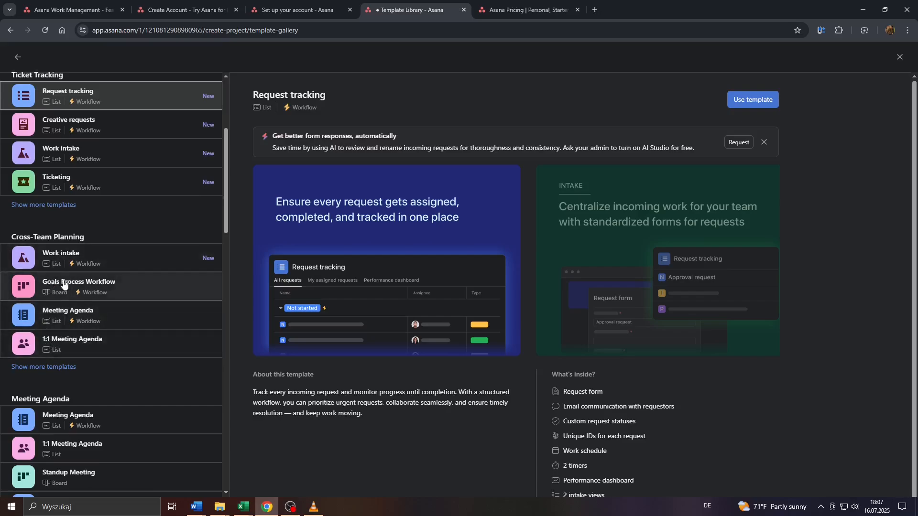
{"action": "scroll", "coordinate": [81, 340], "scroll_direction": "down", "scroll_amount": 2}
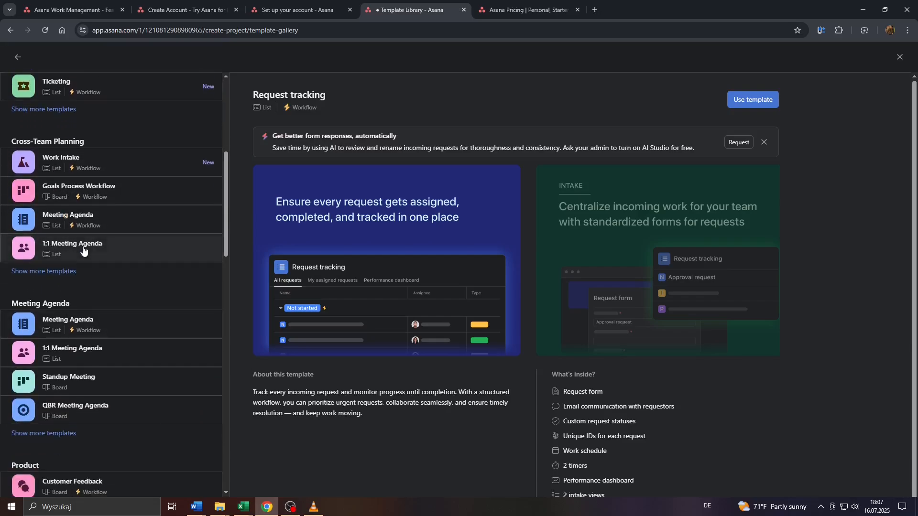
{"action": "left_click", "coordinate": [79, 360]}
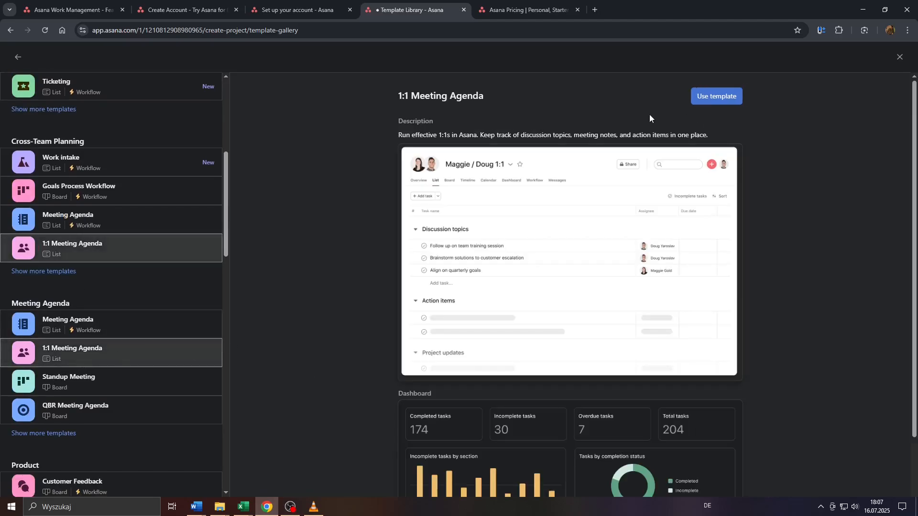
{"action": "left_click", "coordinate": [722, 97]}
- Try the managing, reporting-to and peer relationship options on the 1:1 setup page
{"action": "left_click_drag", "start_coordinate": [177, 106], "coordinate": [267, 129]}
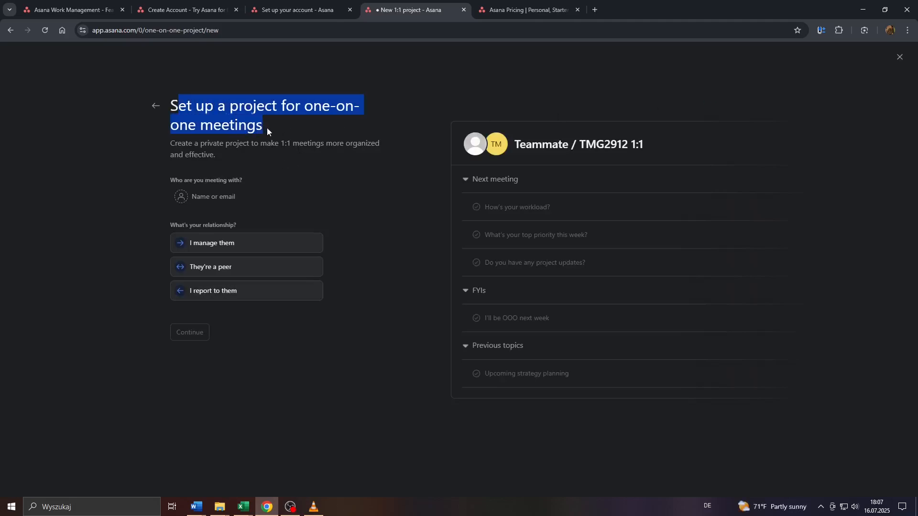
{"action": "left_click", "coordinate": [209, 139]}
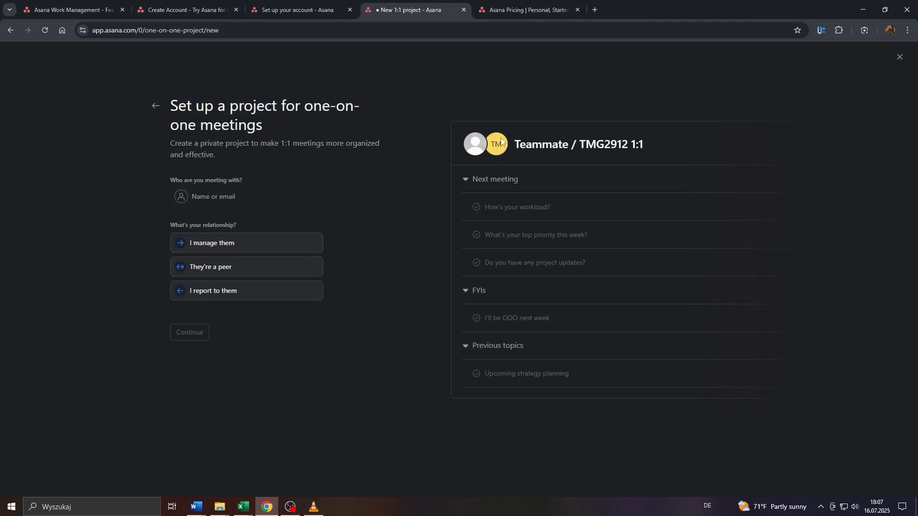
{"action": "left_click_drag", "start_coordinate": [520, 144], "coordinate": [638, 145]}
{"action": "left_click", "coordinate": [541, 174]}
{"action": "left_click", "coordinate": [209, 243]}
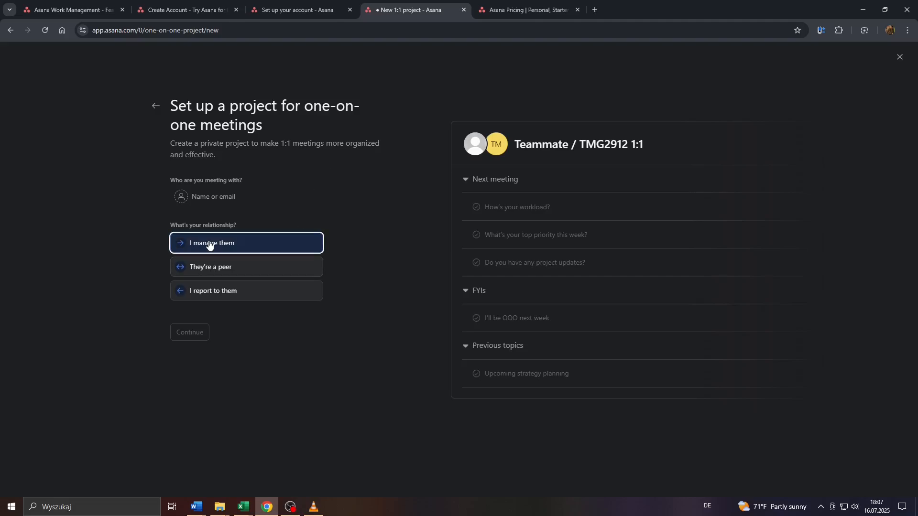
{"action": "left_click", "coordinate": [217, 290]}
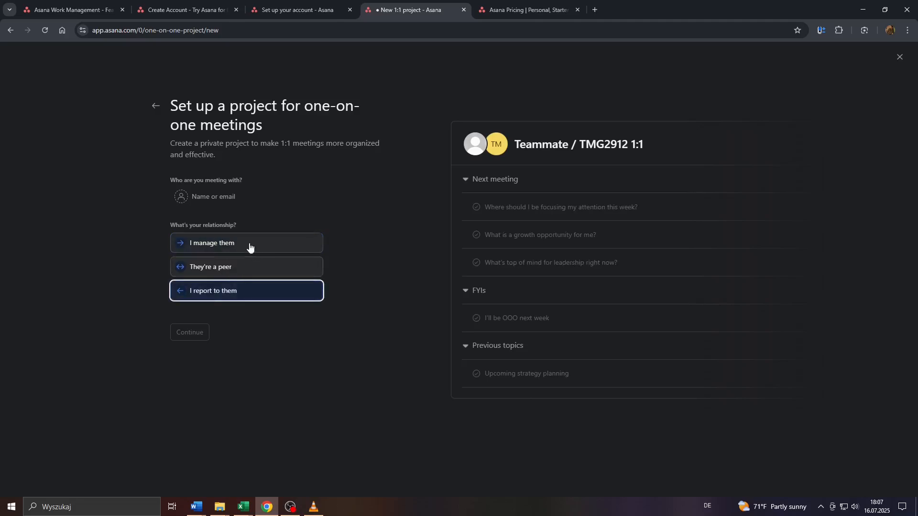
{"action": "left_click", "coordinate": [232, 248]}
{"action": "left_click", "coordinate": [234, 267]}
- Open the teammate email invite, cancel it, and close the 1:1 project setup
{"action": "left_click", "coordinate": [219, 195]}
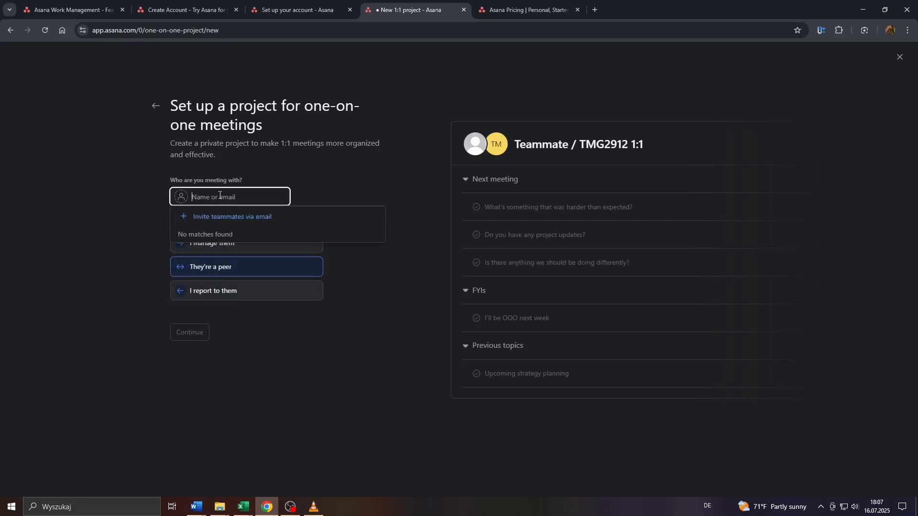
{"action": "left_click", "coordinate": [245, 224]}
{"action": "left_click", "coordinate": [348, 216]}
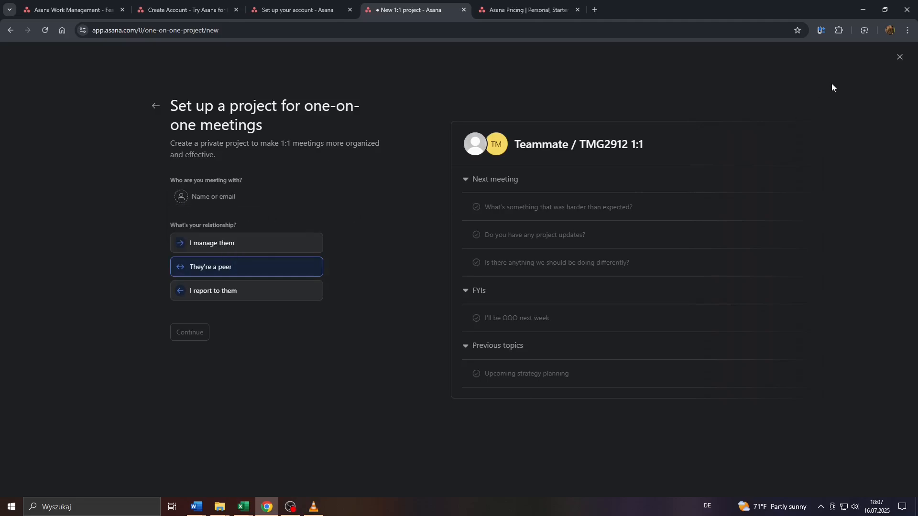
{"action": "left_click", "coordinate": [898, 58]}
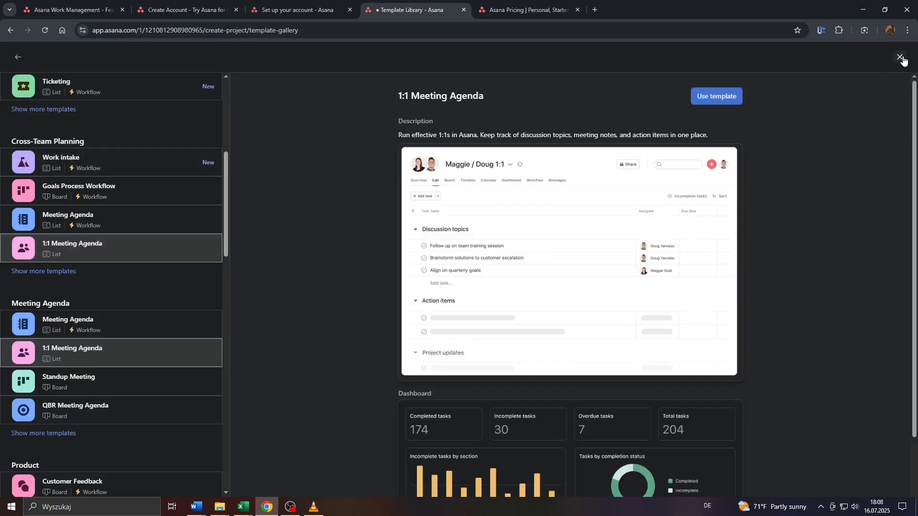
{"action": "left_click", "coordinate": [900, 58]}
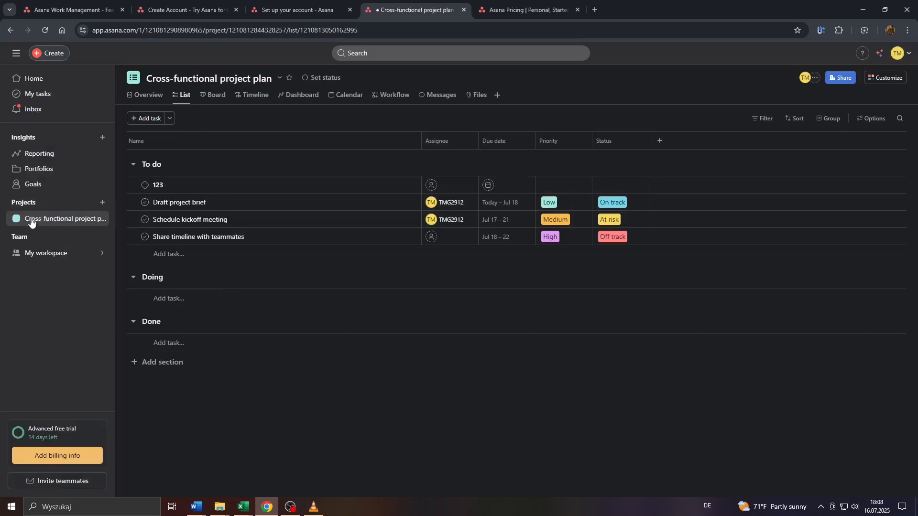
{"action": "right_click", "coordinate": [61, 220]}
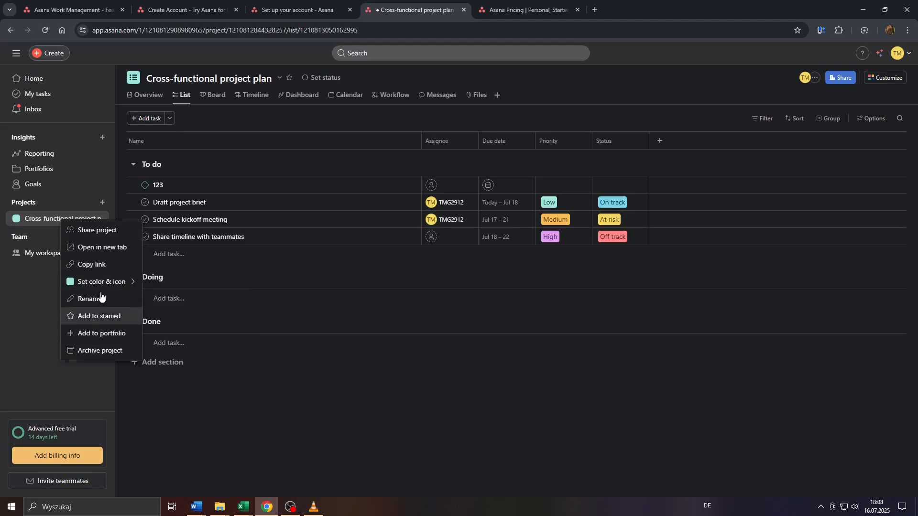
{"action": "left_click", "coordinate": [40, 334]}
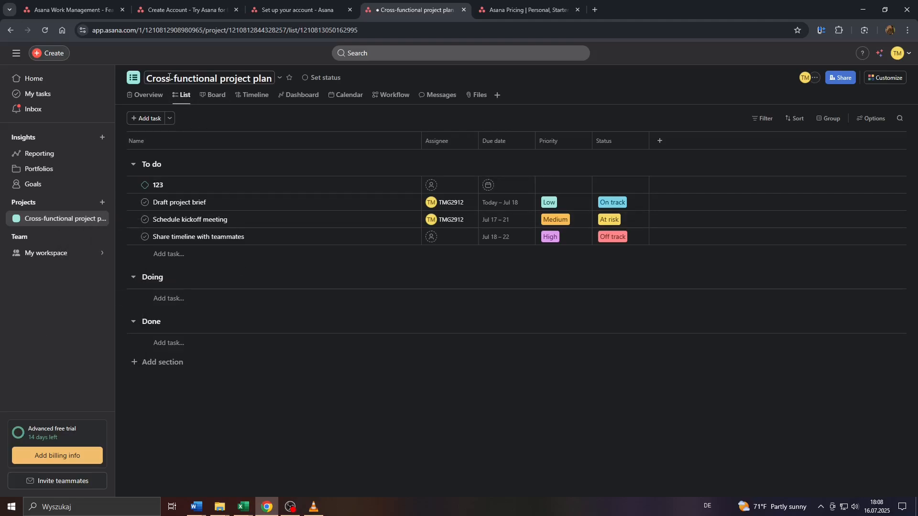
{"action": "left_click", "coordinate": [140, 95]}
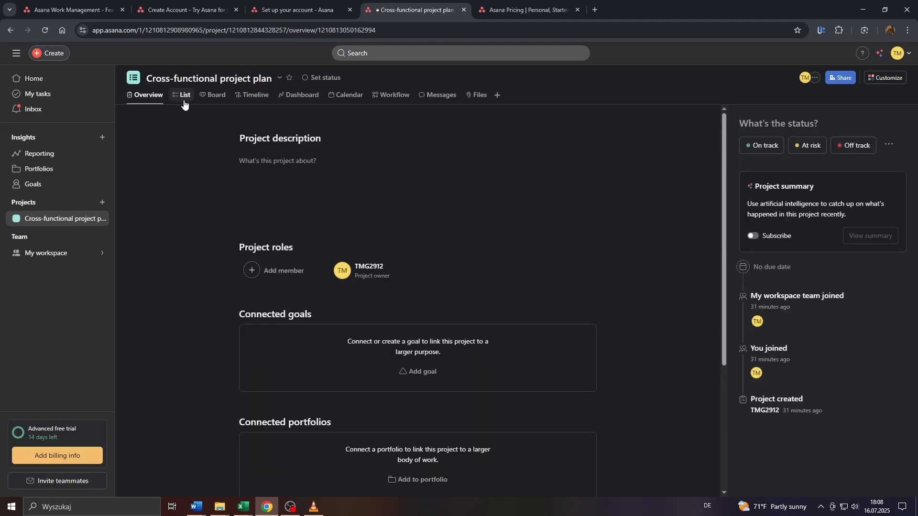
{"action": "left_click", "coordinate": [210, 98]}
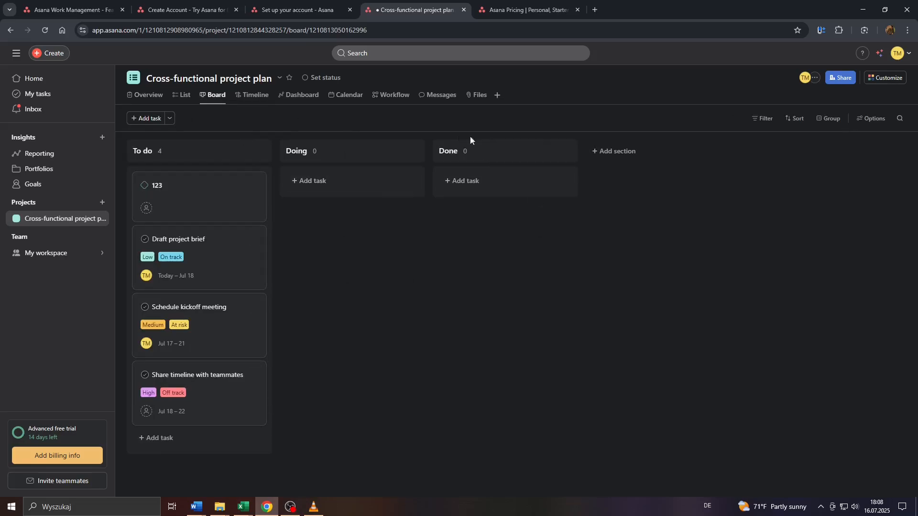
{"action": "left_click", "coordinate": [256, 95]}
{"action": "left_click", "coordinate": [343, 96]}
{"action": "left_click", "coordinate": [214, 96]}
{"action": "left_click", "coordinate": [182, 97]}
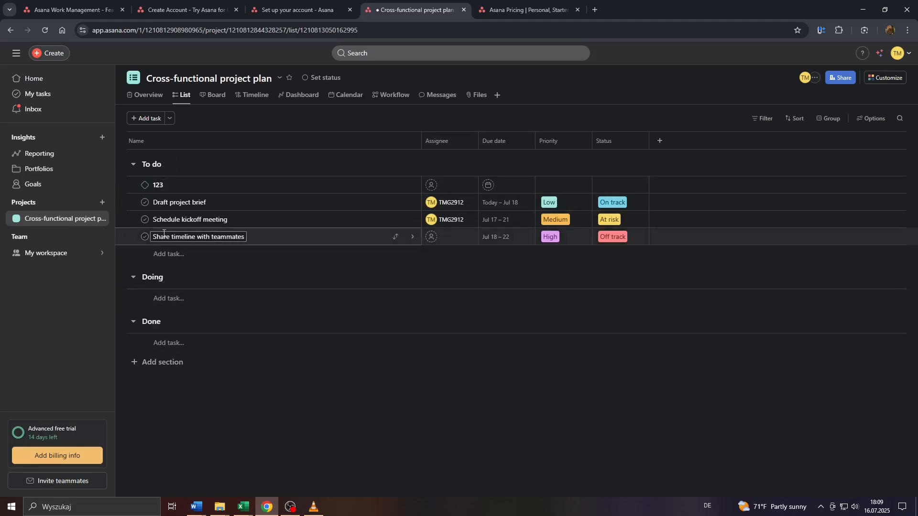
- Add an Untitled section below Done and start a new task named 'Invi…' in it
{"action": "left_click", "coordinate": [138, 362]}
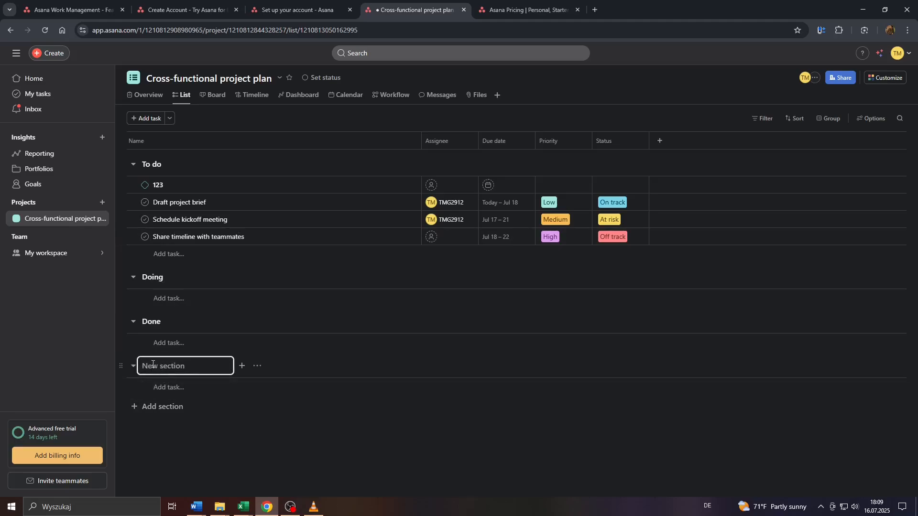
{"action": "left_click", "coordinate": [180, 440]}
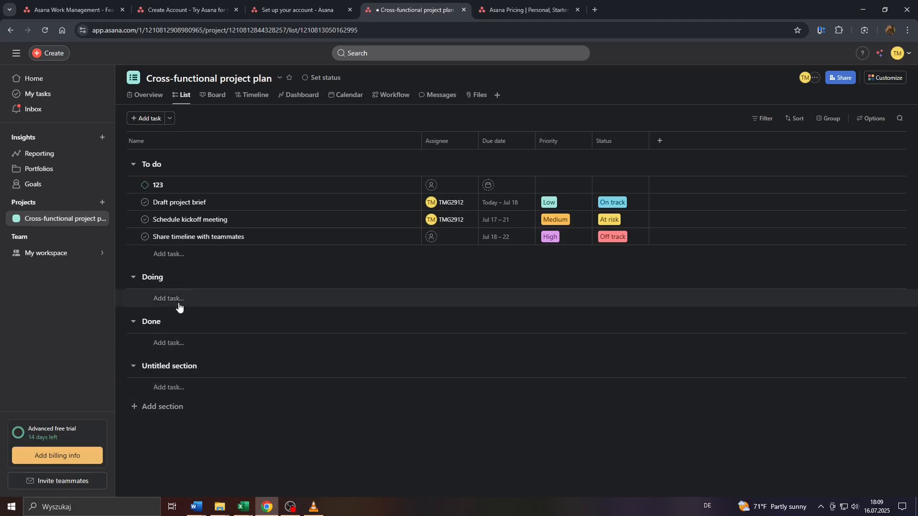
{"action": "left_click", "coordinate": [149, 120]}
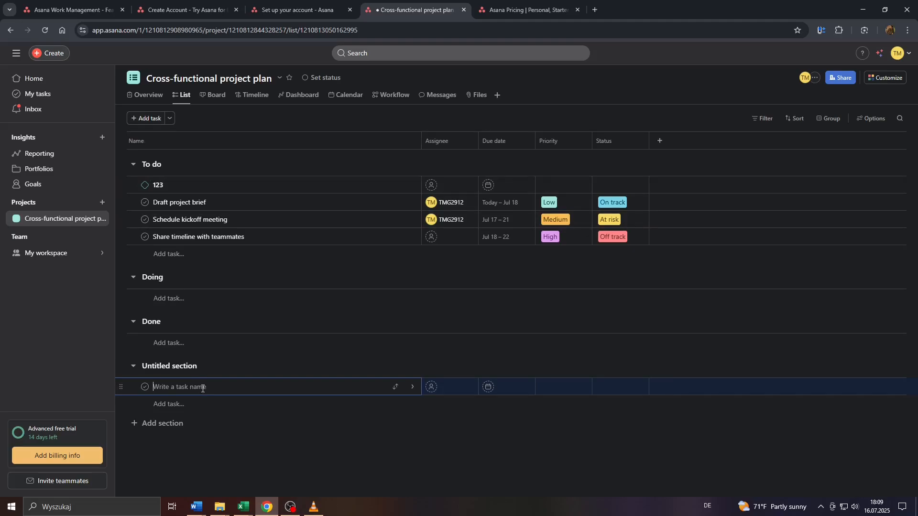
{"action": "type", "text": "Invite Guests"}
- Move the Invite Guests task to the top of To do and open its details
{"action": "left_click", "coordinate": [161, 388]}
{"action": "left_click_drag", "start_coordinate": [123, 388], "coordinate": [124, 180]}
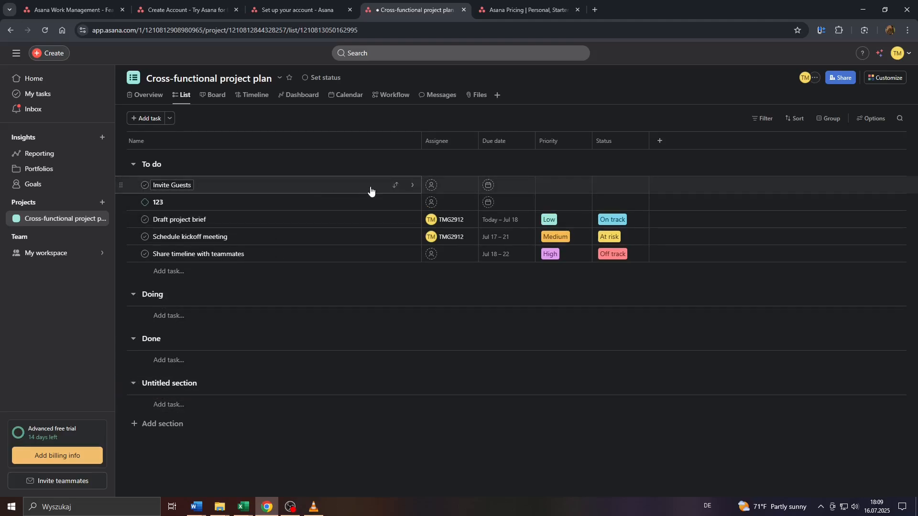
{"action": "left_click", "coordinate": [414, 187]}
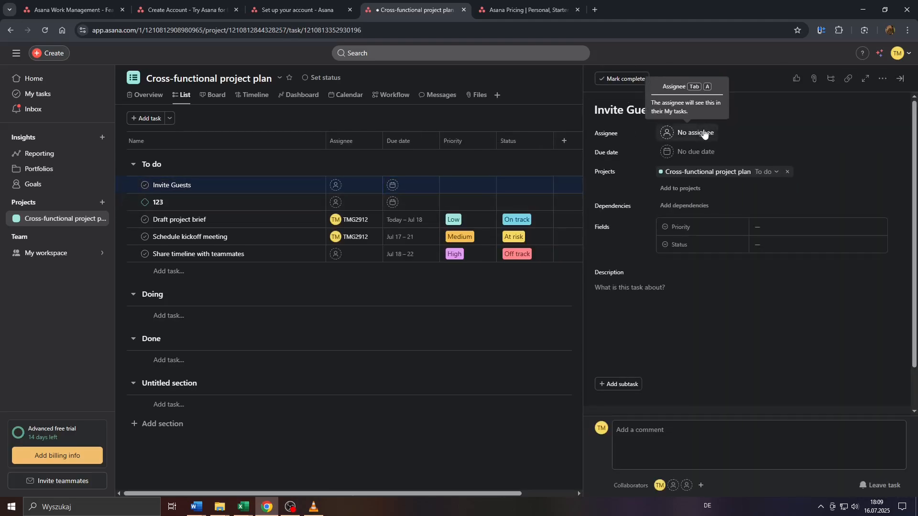
- Assign Invite Guests to the workspace member, leaving visibility options unchanged
{"action": "left_click", "coordinate": [705, 134]}
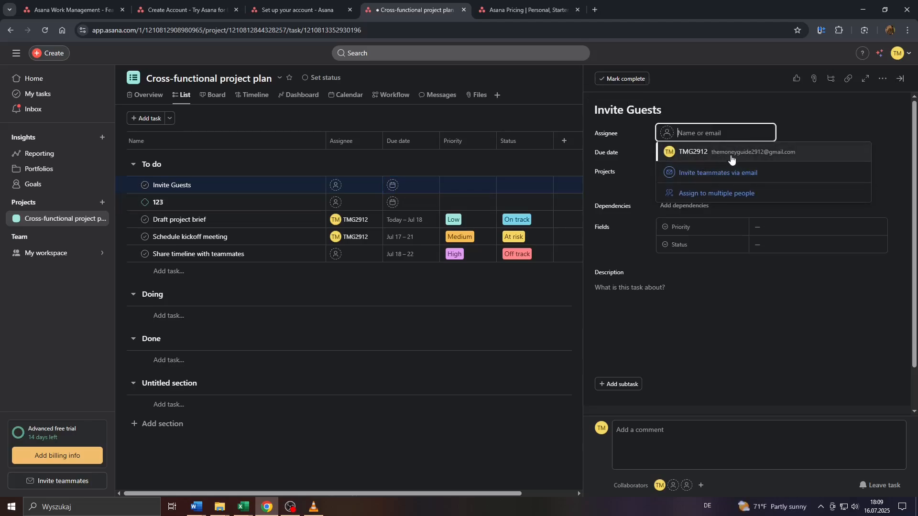
{"action": "left_click", "coordinate": [730, 159]}
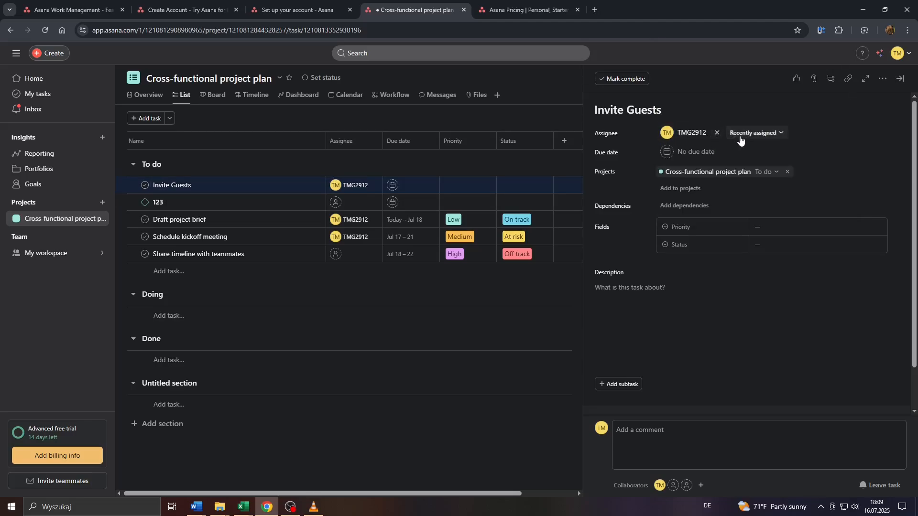
{"action": "left_click", "coordinate": [740, 138]}
{"action": "left_click", "coordinate": [651, 136]}
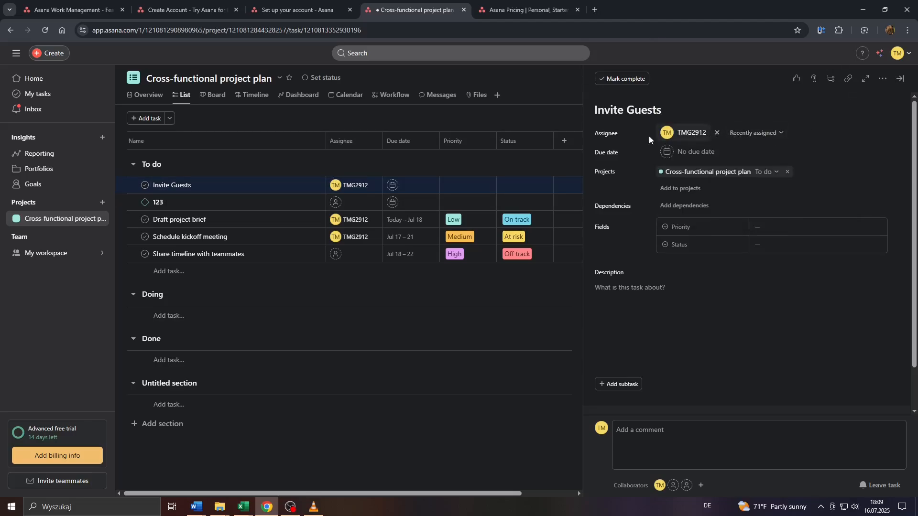
- Try a Jul 23 daily-repeating due date, then clear it so no due date remains
{"action": "left_click", "coordinate": [687, 154]}
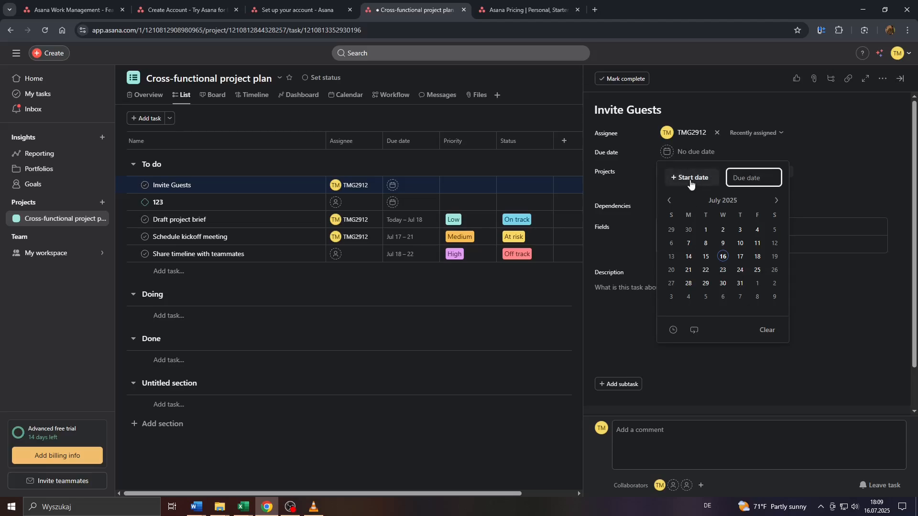
{"action": "left_click", "coordinate": [723, 271]}
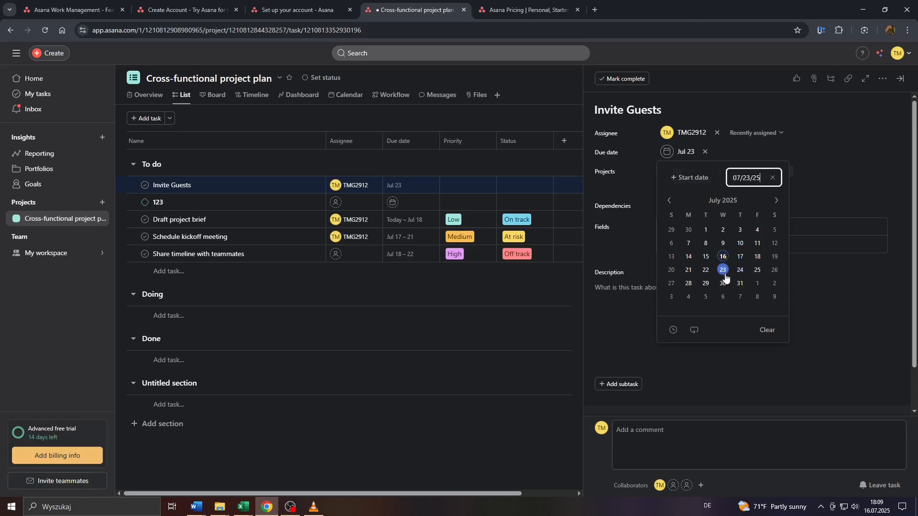
{"action": "left_click", "coordinate": [695, 332]}
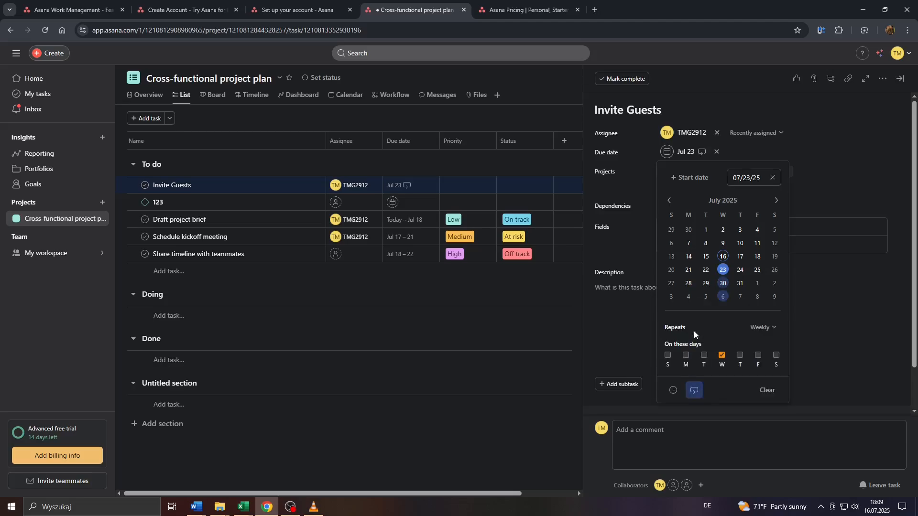
{"action": "left_click", "coordinate": [765, 330]}
{"action": "scroll", "coordinate": [770, 349], "scroll_direction": "down", "scroll_amount": 2}
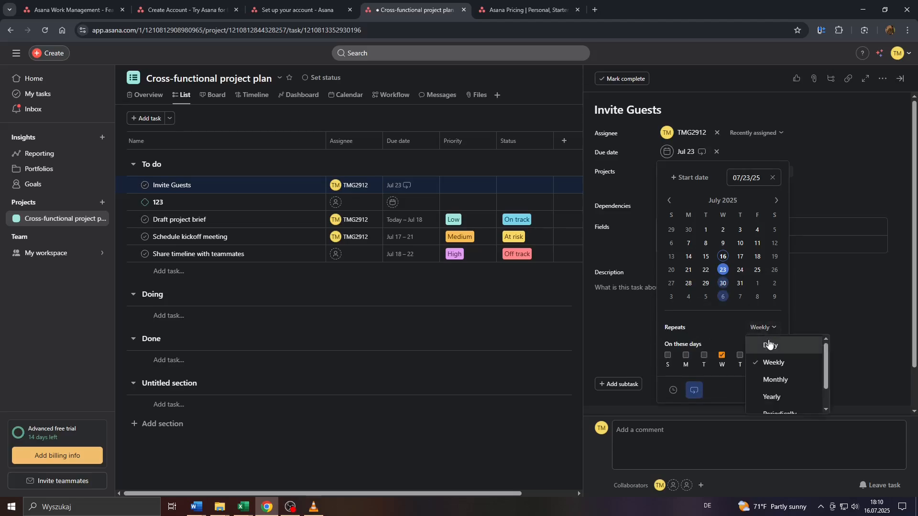
{"action": "scroll", "coordinate": [776, 403], "scroll_direction": "up", "scroll_amount": 3}
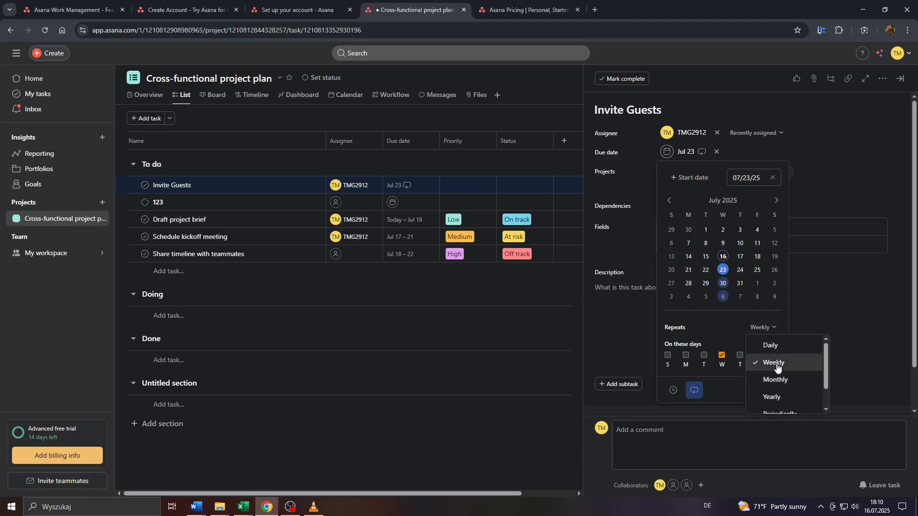
{"action": "left_click", "coordinate": [775, 346]}
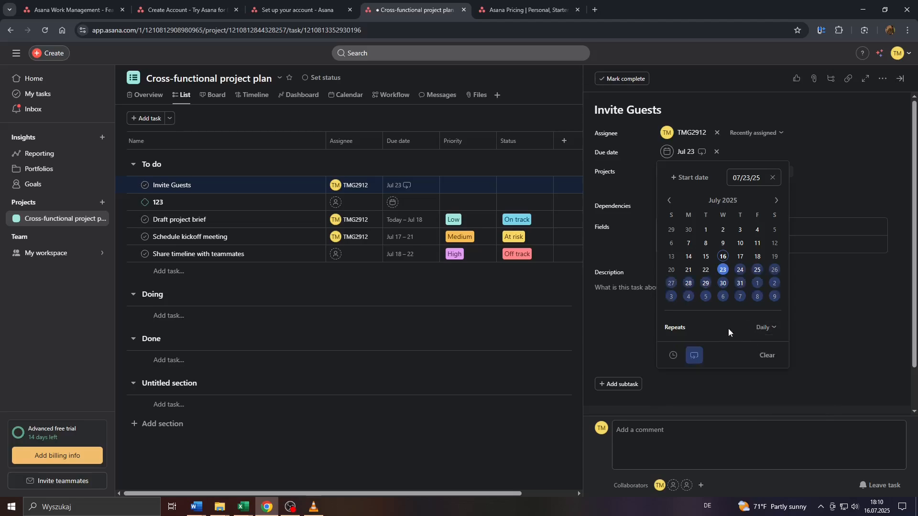
{"action": "left_click", "coordinate": [676, 356]}
{"action": "scroll", "coordinate": [759, 242], "scroll_direction": "down", "scroll_amount": 4}
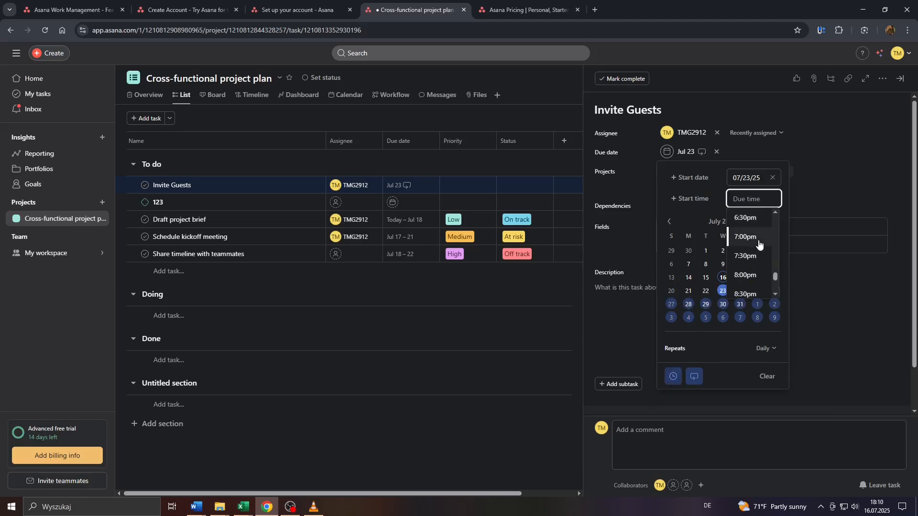
{"action": "left_click", "coordinate": [696, 178]}
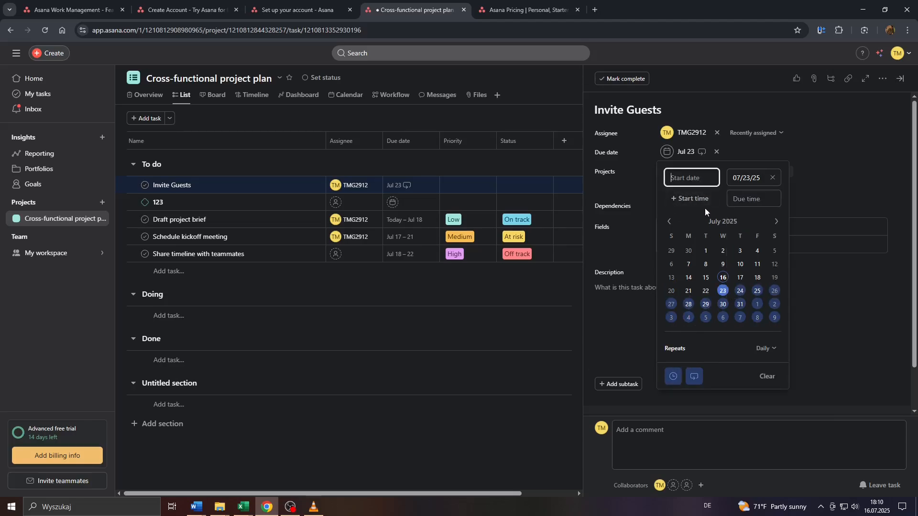
{"action": "left_click", "coordinate": [770, 376]}
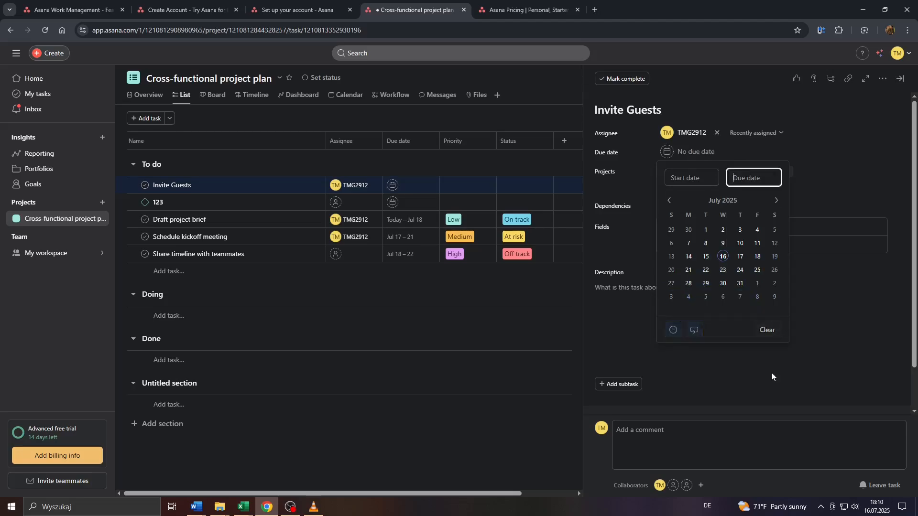
- Keep the task in the To do section, with priority and status left unchanged
{"action": "left_click", "coordinate": [818, 314]}
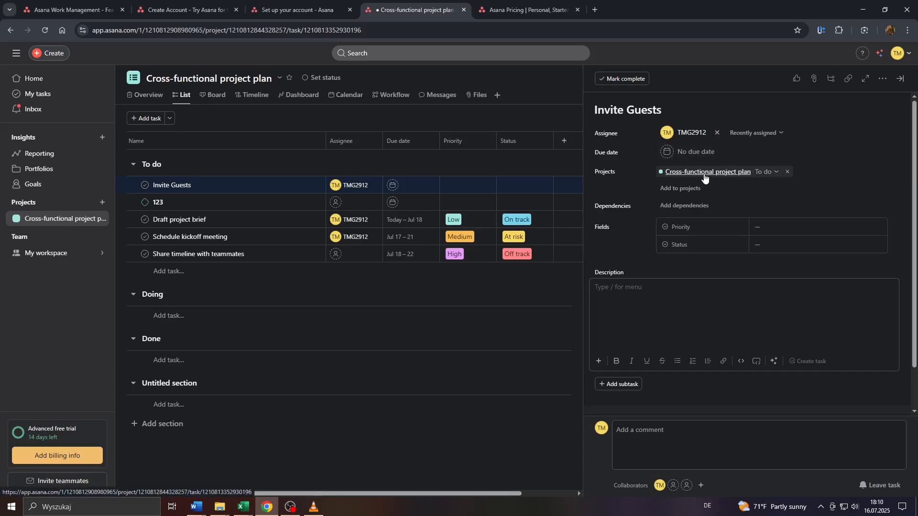
{"action": "left_click", "coordinate": [777, 172]}
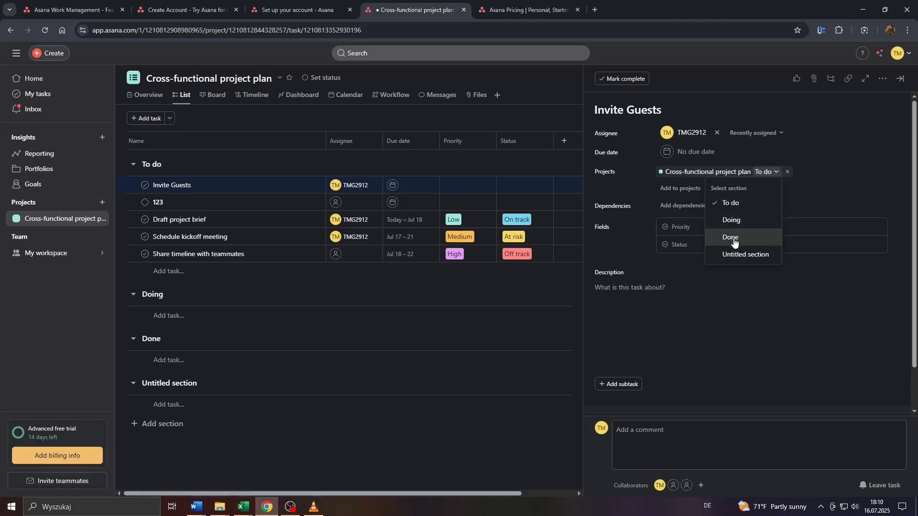
{"action": "left_click", "coordinate": [738, 206]}
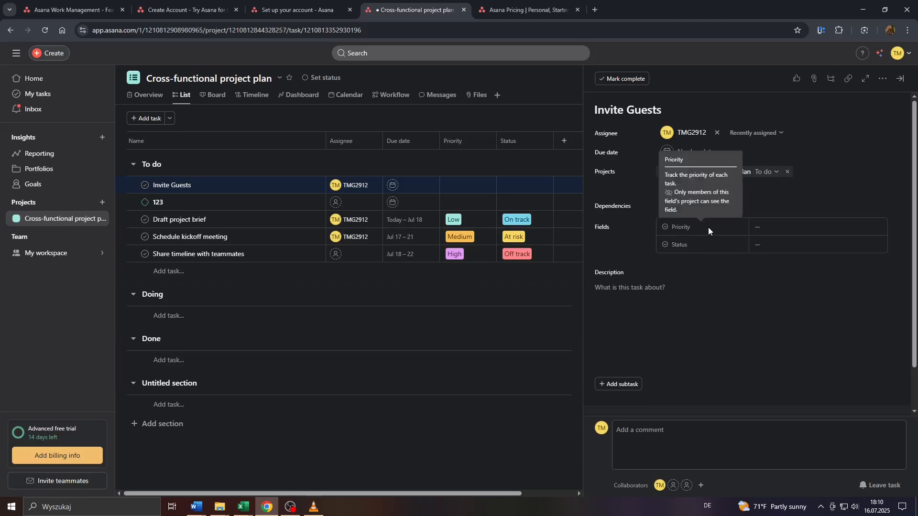
{"action": "left_click", "coordinate": [762, 233]}
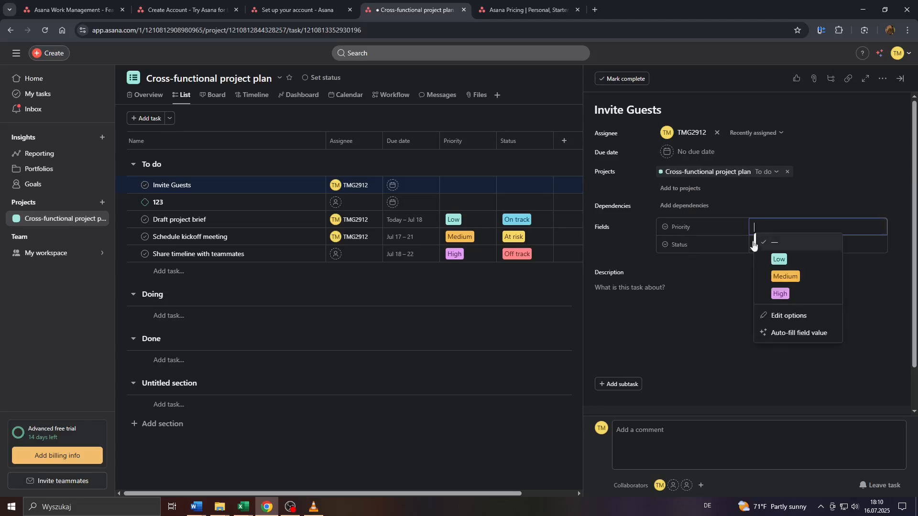
{"action": "left_click", "coordinate": [727, 245]}
{"action": "left_click", "coordinate": [763, 245]}
{"action": "left_click", "coordinate": [714, 255]}
- Enter the description 'let us invite guests to our friend's wedding'
{"action": "scroll", "coordinate": [669, 274], "scroll_direction": "down", "scroll_amount": 1}
{"action": "left_click", "coordinate": [663, 259]}
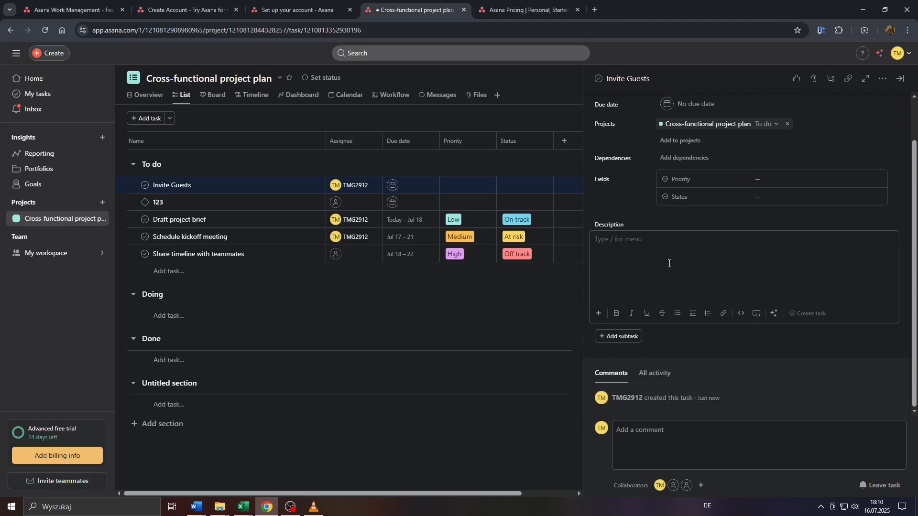
{"action": "type", "text": "let us invite guests to our friend's wedding"}
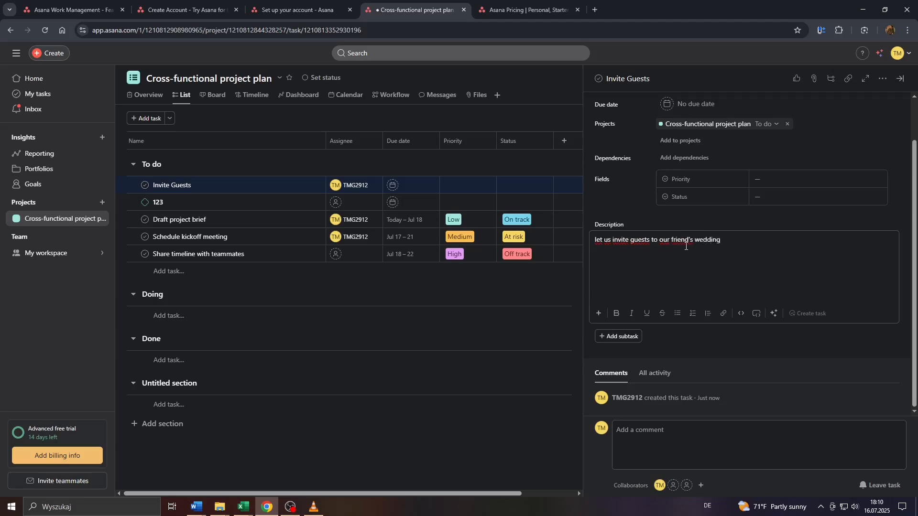
- Add a subtask named 'create guest list as Excel' to Invite Guests
{"action": "left_click", "coordinate": [597, 315]}
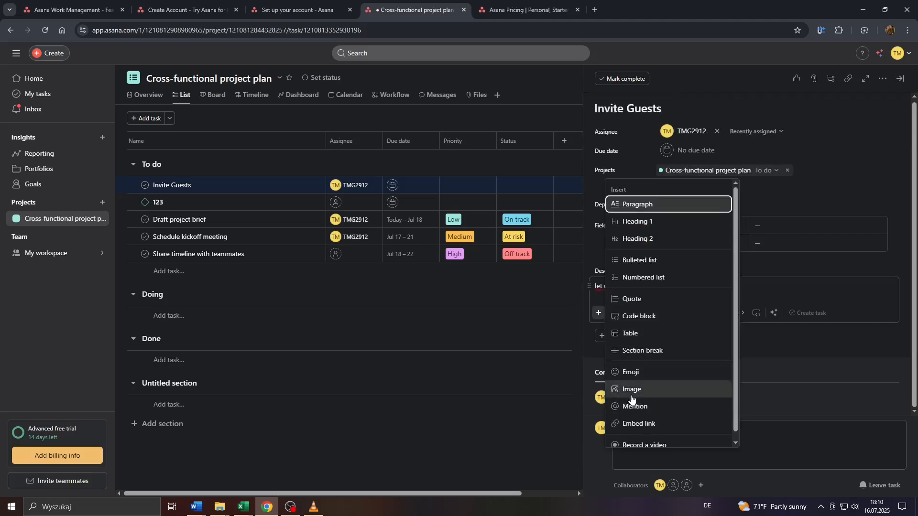
{"action": "scroll", "coordinate": [648, 394], "scroll_direction": "down", "scroll_amount": 1}
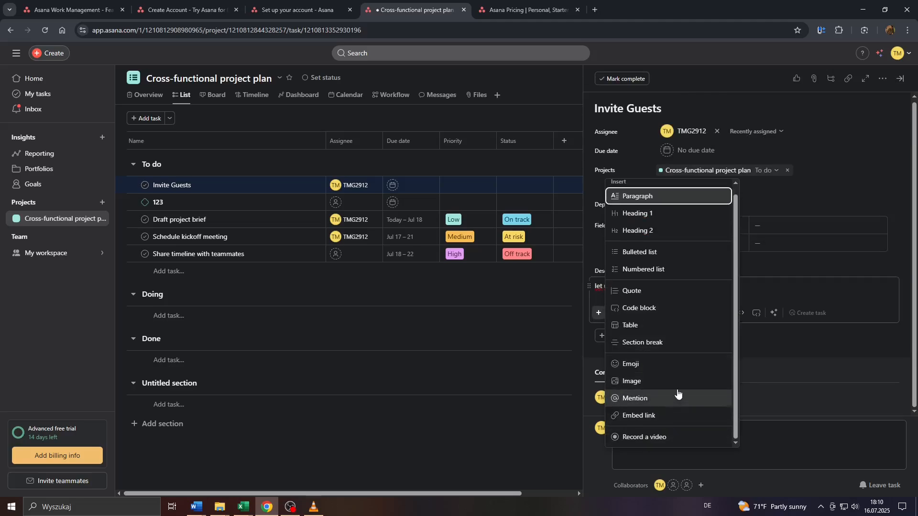
{"action": "left_click", "coordinate": [762, 288]}
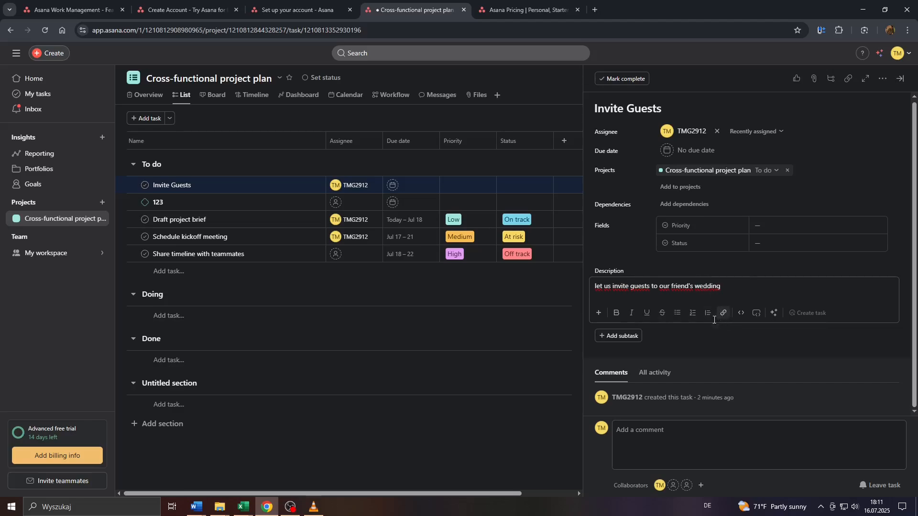
{"action": "left_click", "coordinate": [627, 342]}
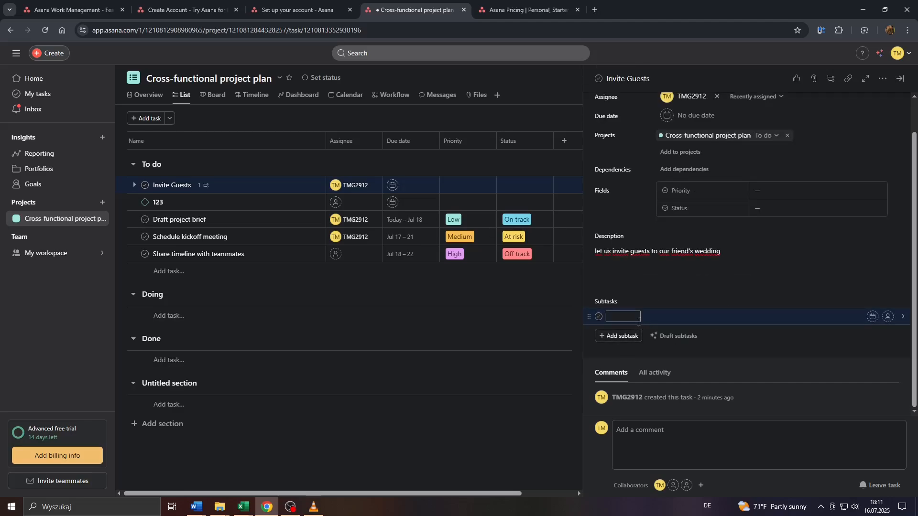
{"action": "type", "text": "create guest list as Excel"}
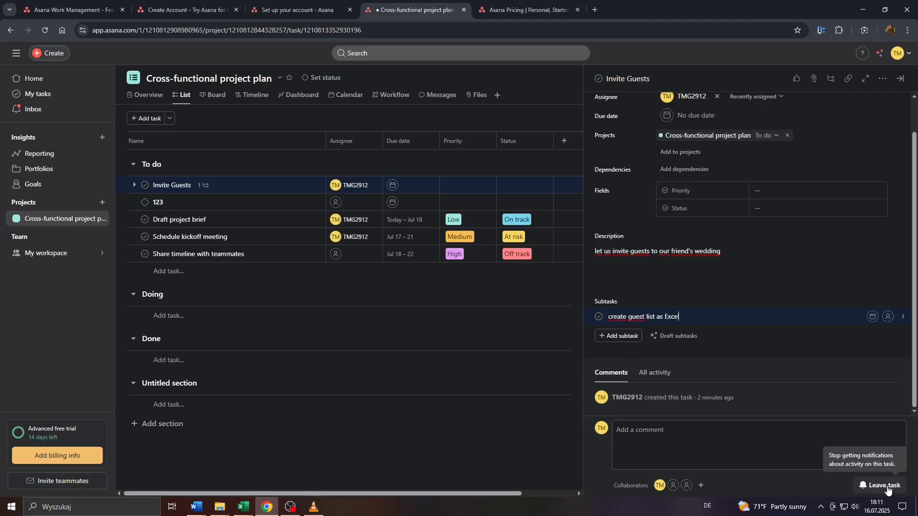
- Save the subtask, like Invite Guests, and close the task pane back to the list
{"action": "left_click", "coordinate": [748, 444]}
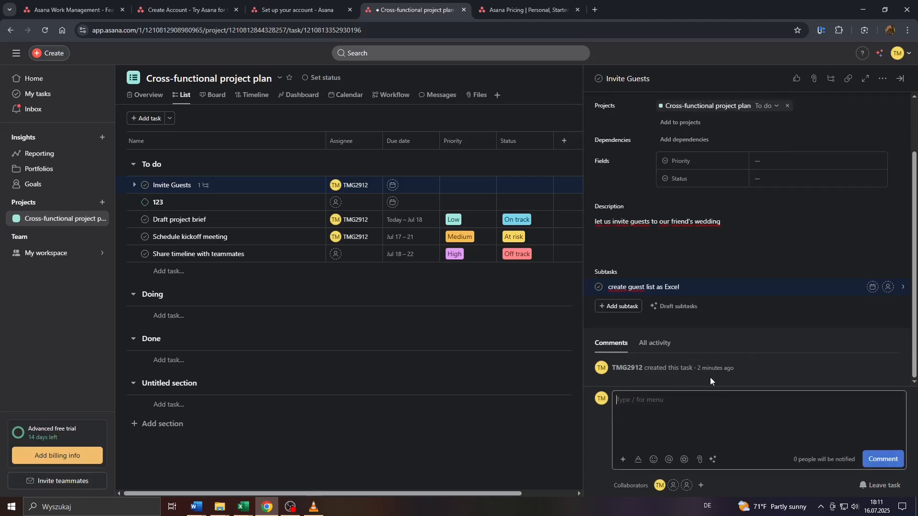
{"action": "scroll", "coordinate": [710, 377], "scroll_direction": "up", "scroll_amount": 3}
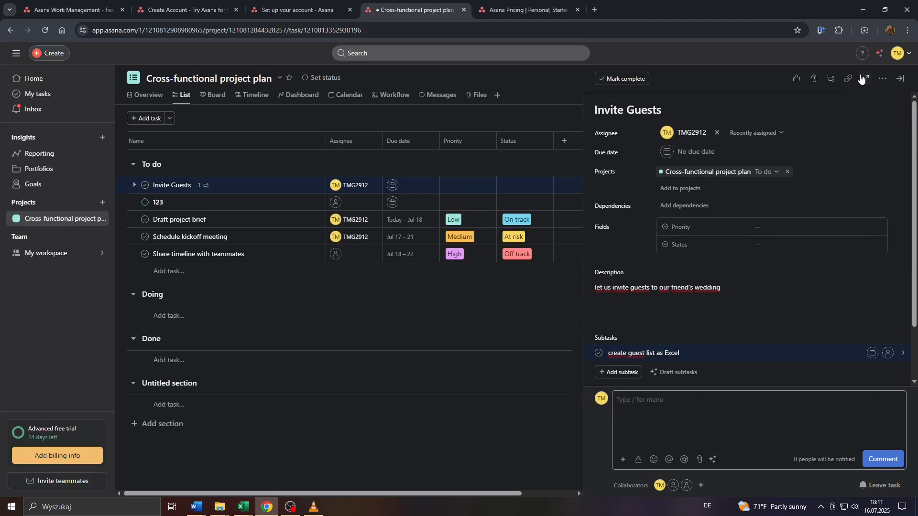
{"action": "left_click", "coordinate": [797, 79]}
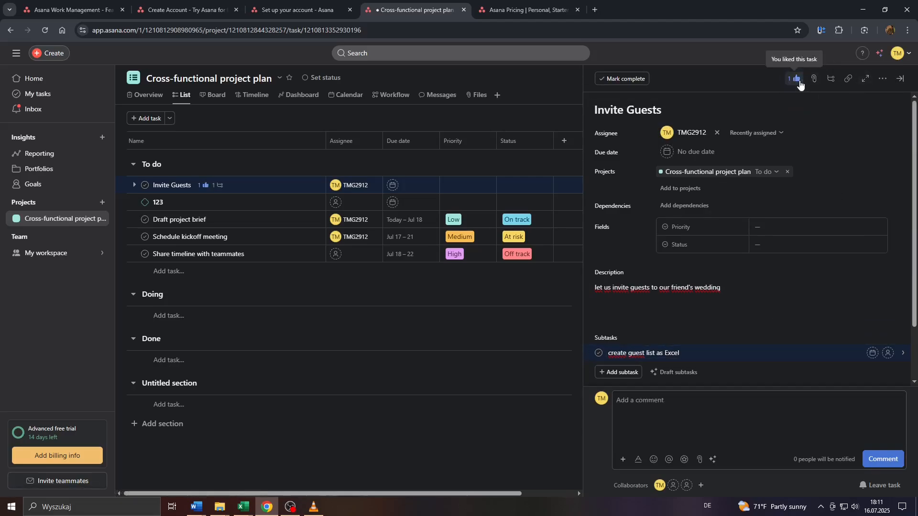
{"action": "left_click", "coordinate": [814, 79]}
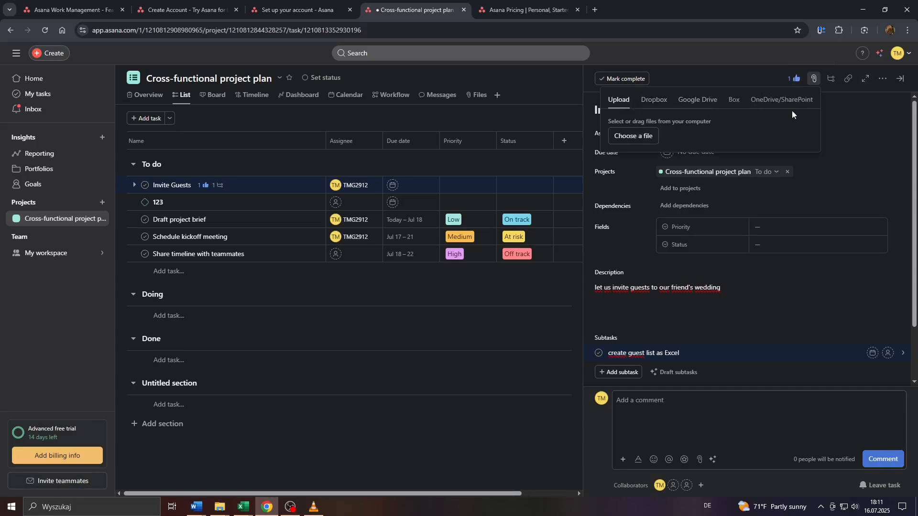
{"action": "left_click", "coordinate": [859, 141]}
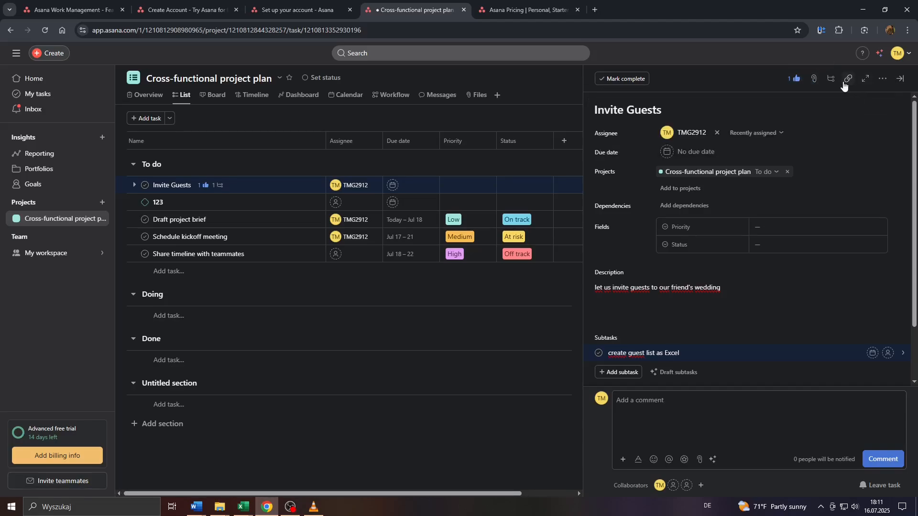
{"action": "left_click", "coordinate": [901, 80]}
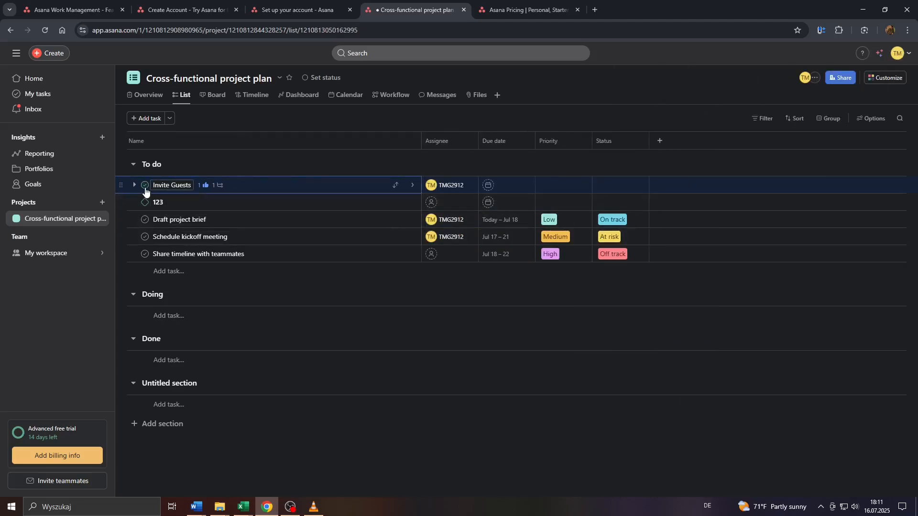
{"action": "left_click", "coordinate": [146, 189]}
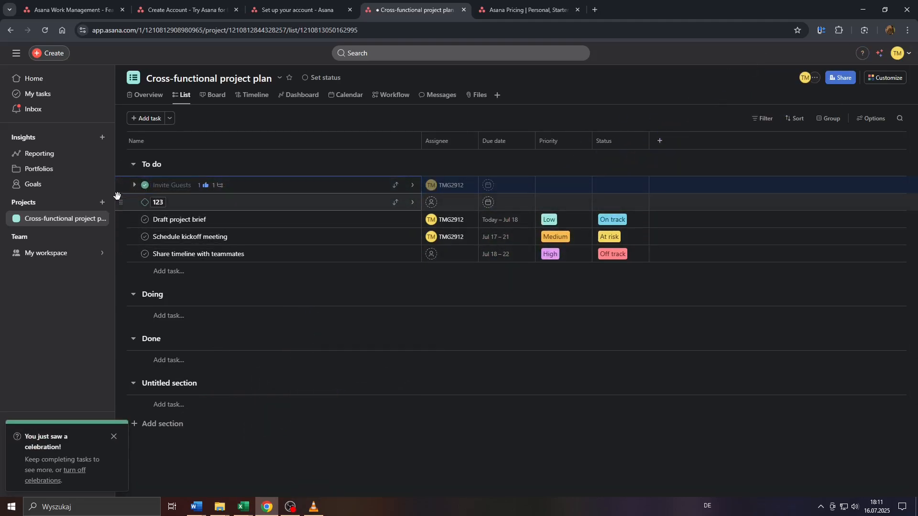
{"action": "left_click_drag", "start_coordinate": [122, 185], "coordinate": [118, 359]}
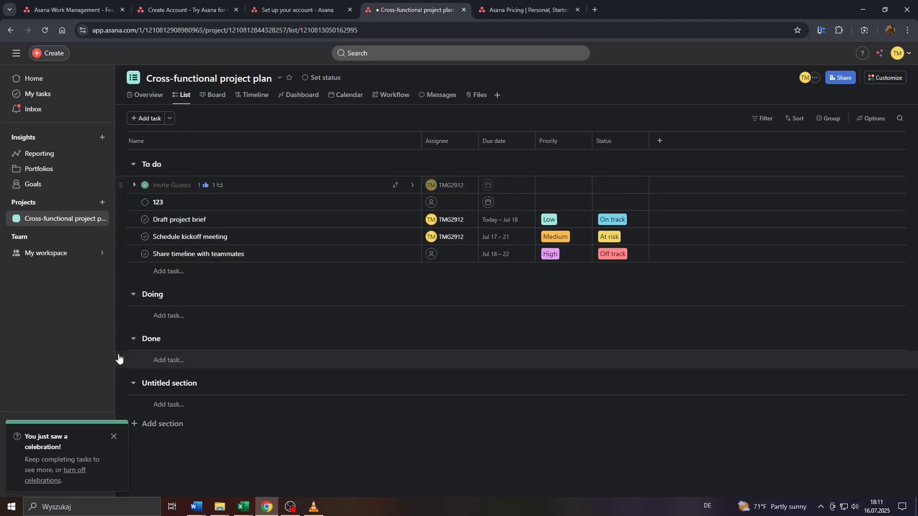
{"action": "left_click_drag", "start_coordinate": [122, 185], "coordinate": [132, 362]}
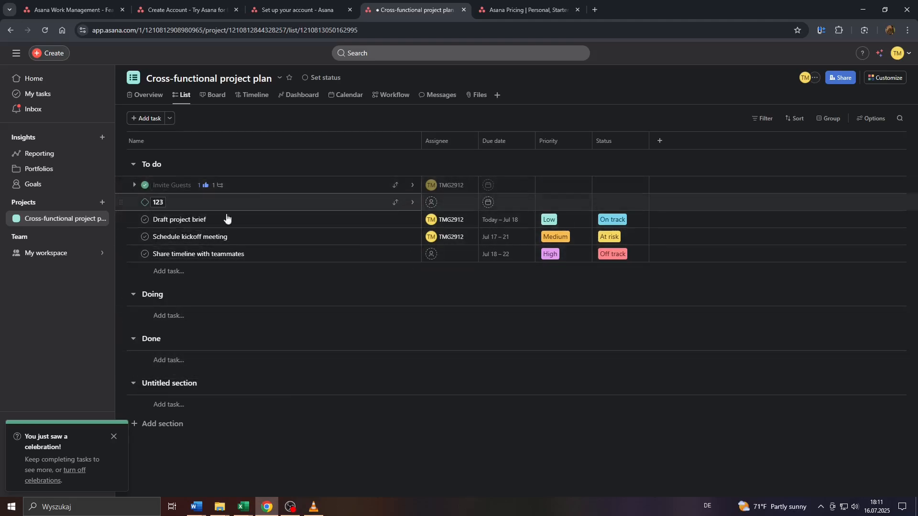
- Review the Priority and Status choices and Status field settings without changing anything
{"action": "left_click", "coordinate": [554, 185]}
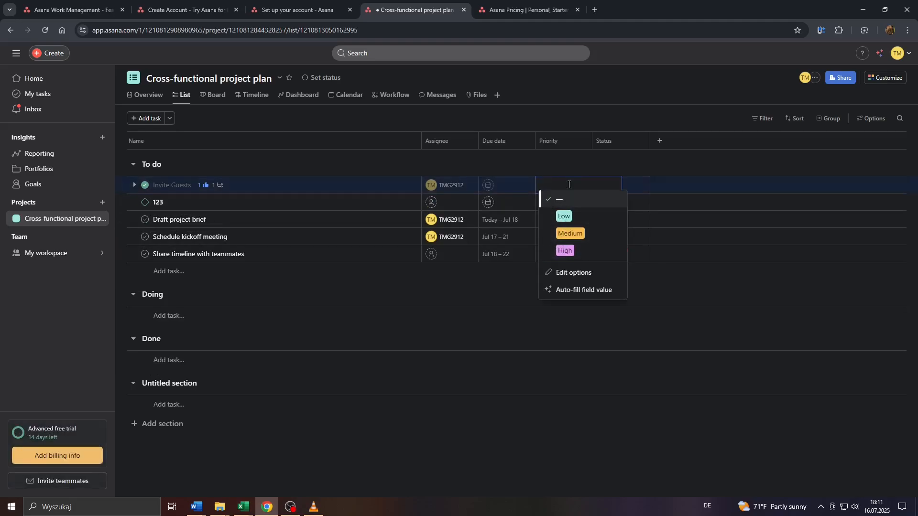
{"action": "left_click", "coordinate": [609, 157]}
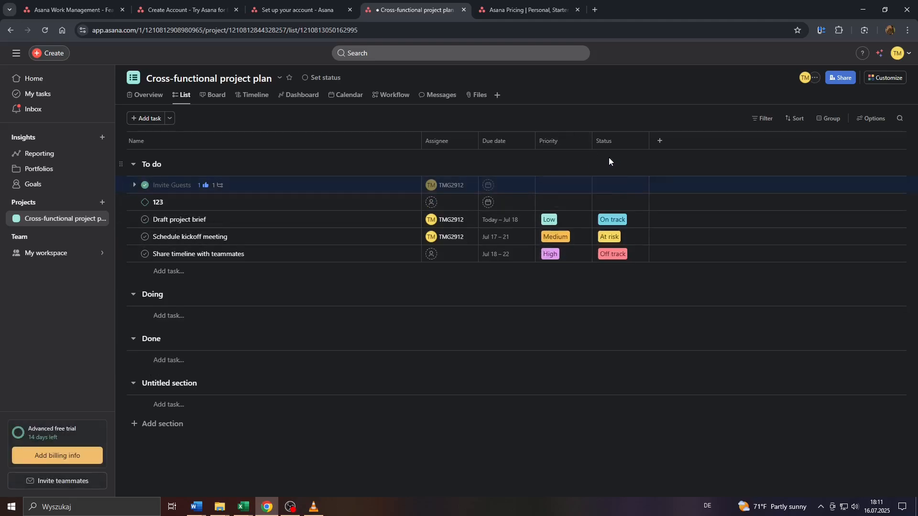
{"action": "left_click", "coordinate": [638, 189]}
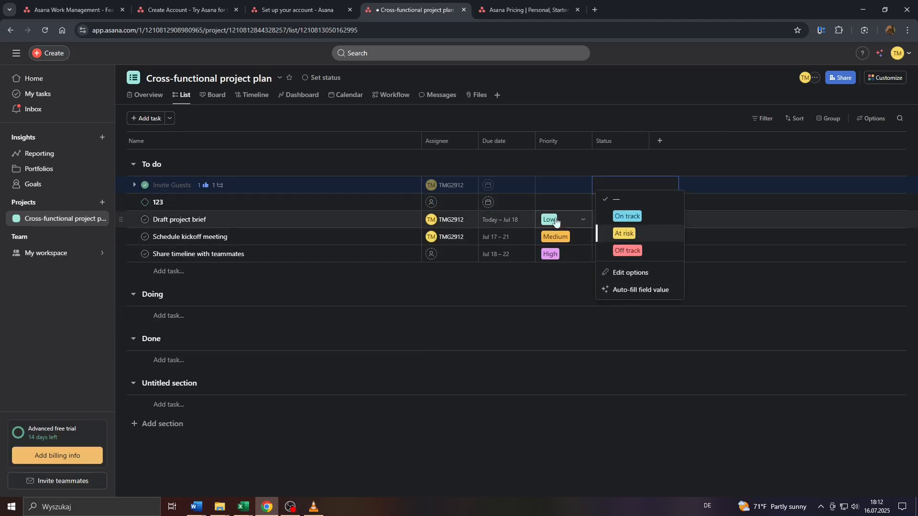
{"action": "left_click", "coordinate": [631, 273]}
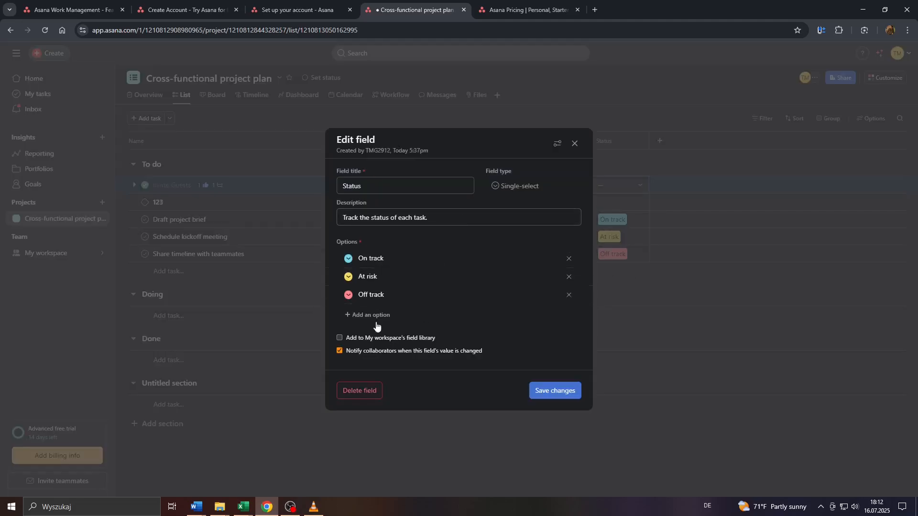
{"action": "left_click", "coordinate": [576, 144]}
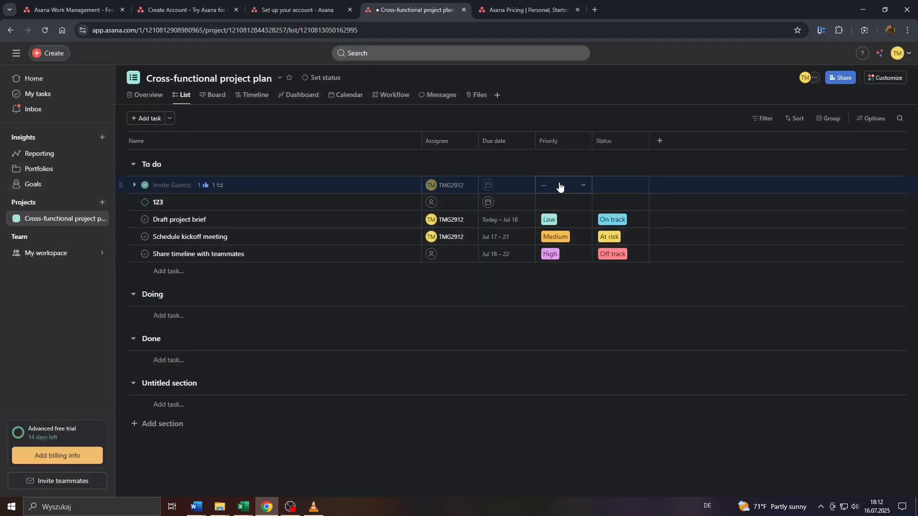
- Set Invite Guests' priority to High and open its details
{"action": "left_click", "coordinate": [559, 186]}
{"action": "left_click", "coordinate": [565, 248]}
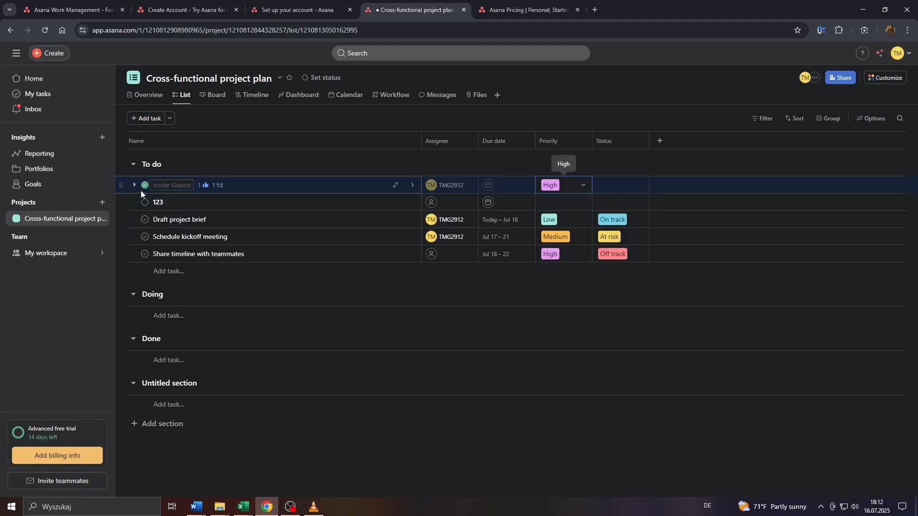
{"action": "left_click", "coordinate": [268, 188]}
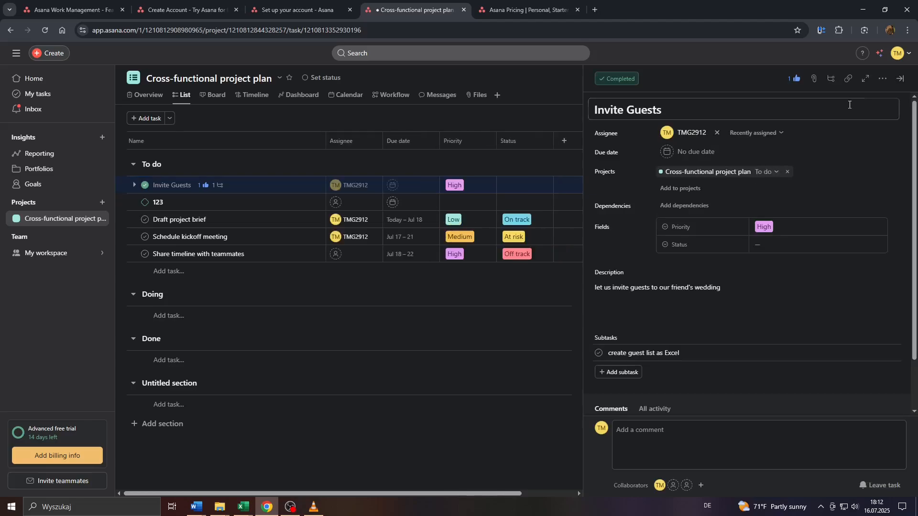
- Convert Invite Guests to a milestone, mark it complete, dismiss the notices, and close the pane
{"action": "left_click", "coordinate": [883, 83]}
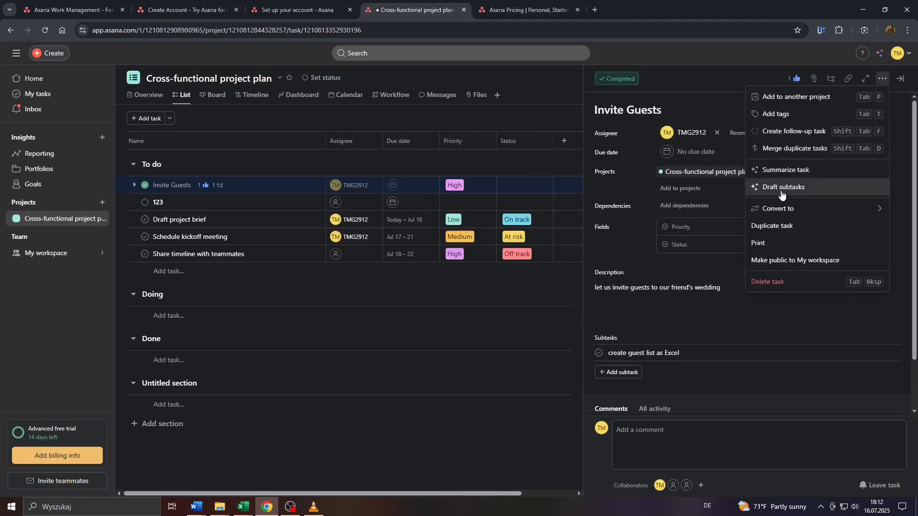
{"action": "mouse_move", "coordinate": [780, 207]}
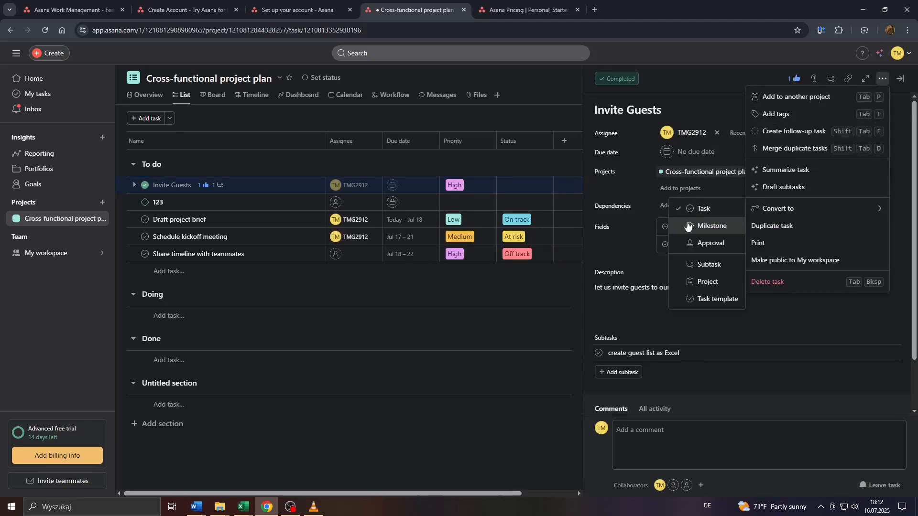
{"action": "left_click", "coordinate": [700, 227]}
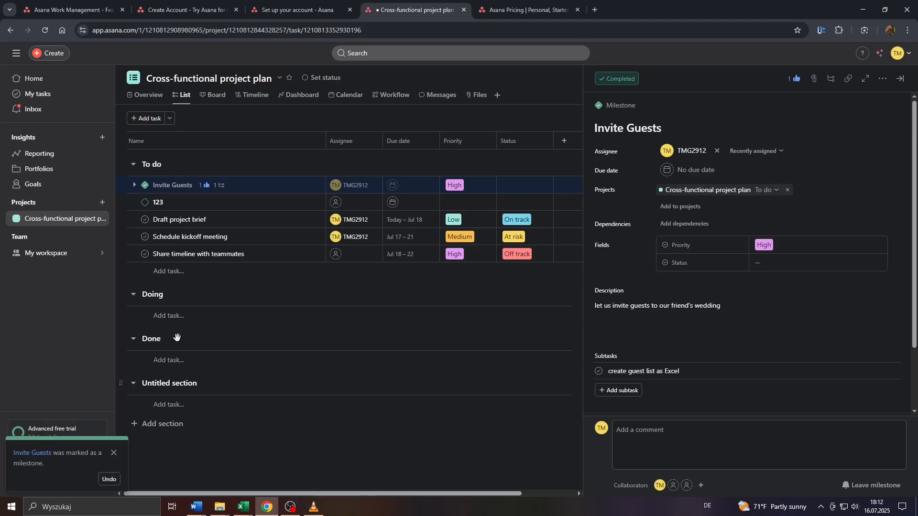
{"action": "left_click", "coordinate": [143, 186]}
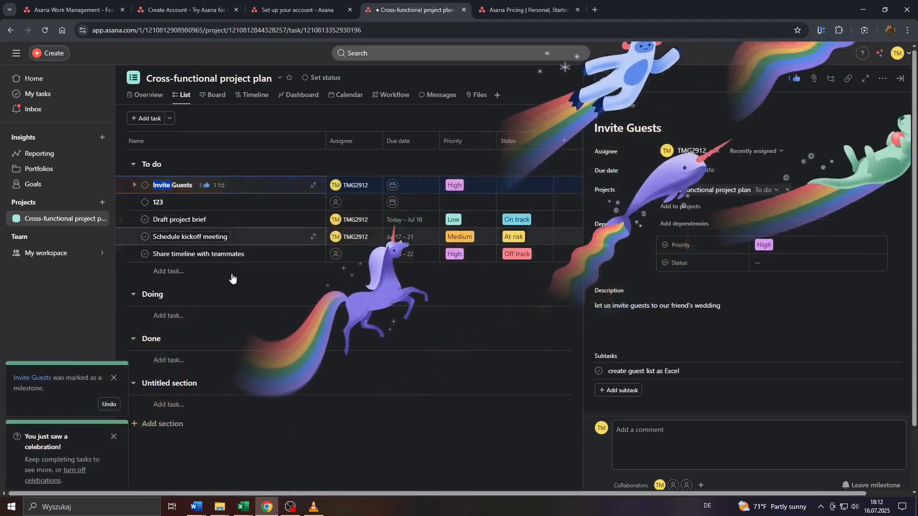
{"action": "left_click", "coordinate": [109, 406]}
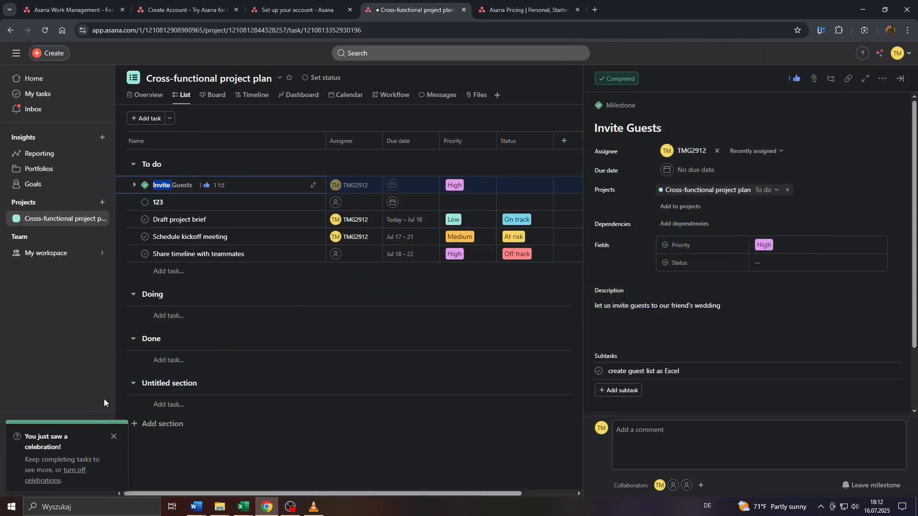
{"action": "left_click", "coordinate": [114, 437]}
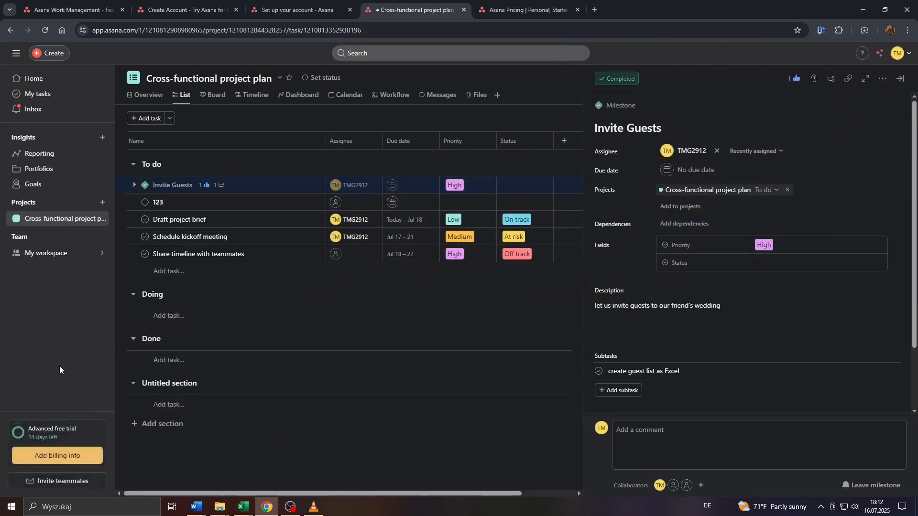
{"action": "left_click", "coordinate": [898, 79]}
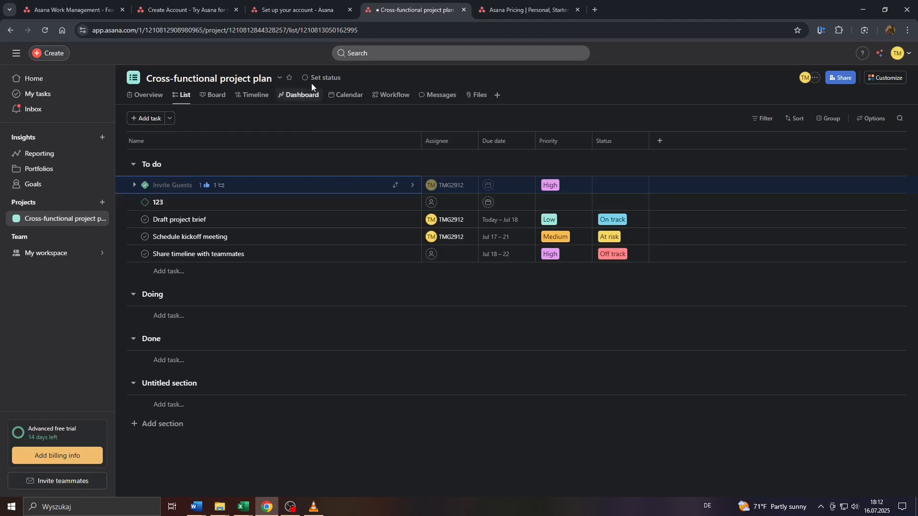
- Draft a Complete project status update, then go to the project's Overview page
{"action": "left_click", "coordinate": [335, 79]}
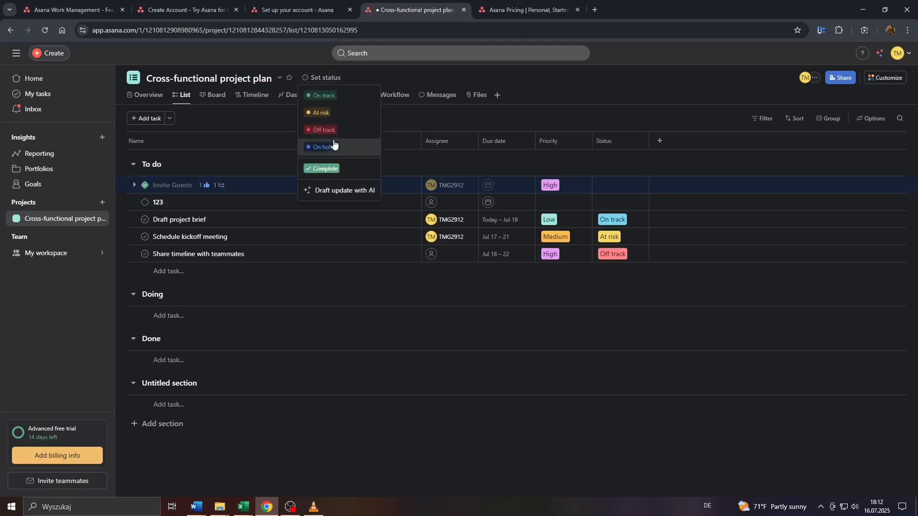
{"action": "left_click", "coordinate": [327, 170]}
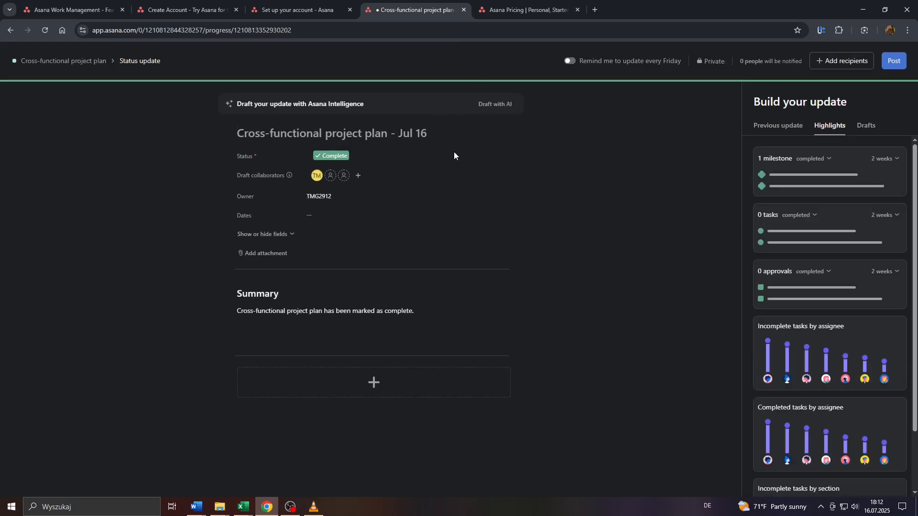
{"action": "left_click", "coordinate": [89, 57]}
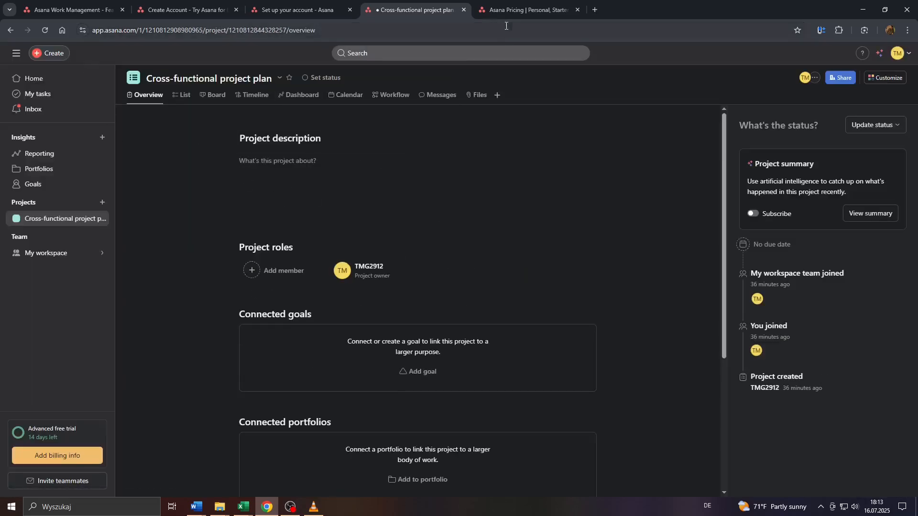
{"action": "left_click", "coordinate": [515, 11]}
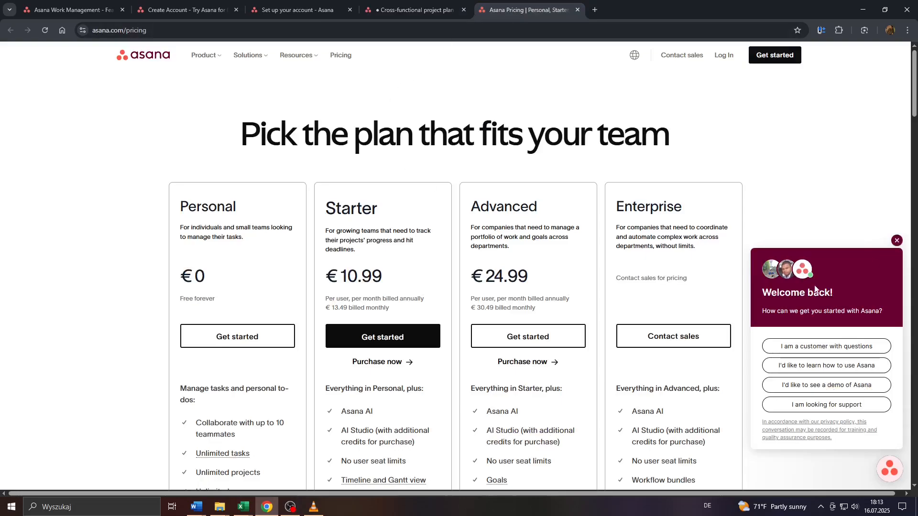
{"action": "left_click", "coordinate": [896, 242]}
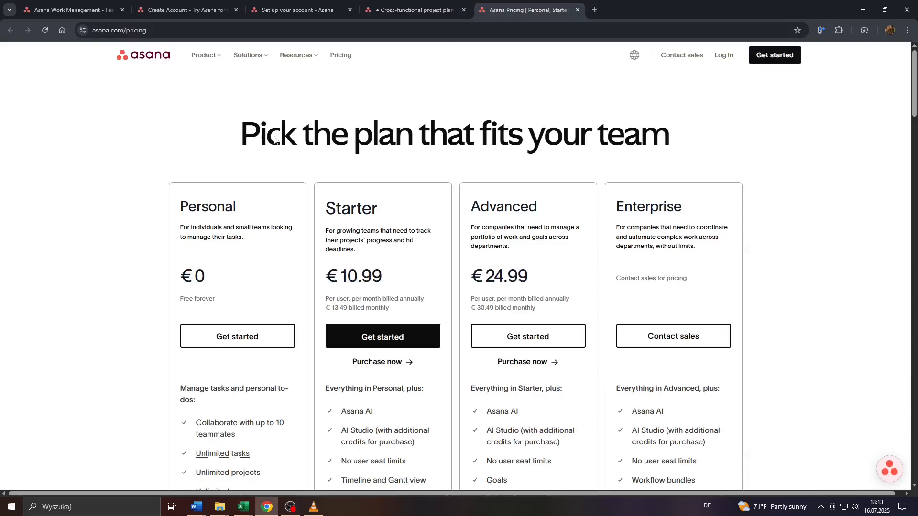
{"action": "left_click_drag", "start_coordinate": [257, 115], "coordinate": [693, 142]}
{"action": "left_click", "coordinate": [368, 129]}
{"action": "scroll", "coordinate": [197, 154], "scroll_direction": "down", "scroll_amount": 2}
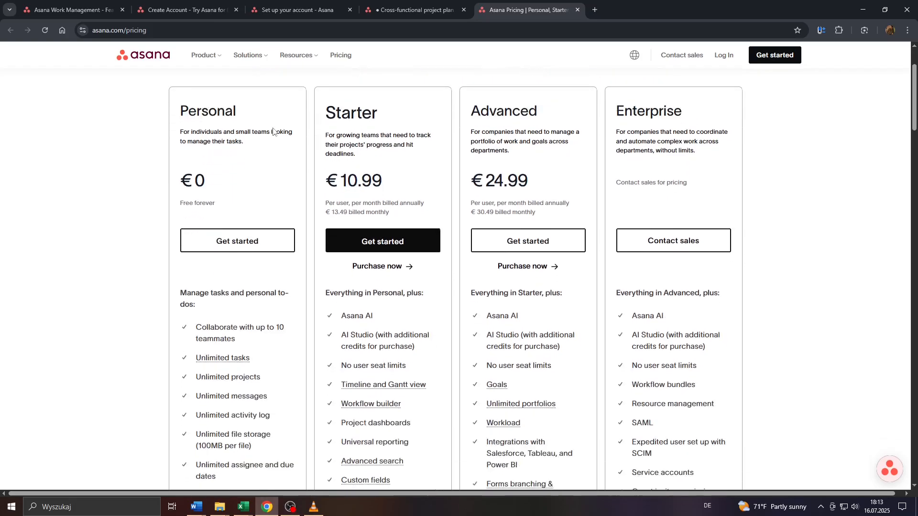
{"action": "scroll", "coordinate": [404, 200], "scroll_direction": "down", "scroll_amount": 2}
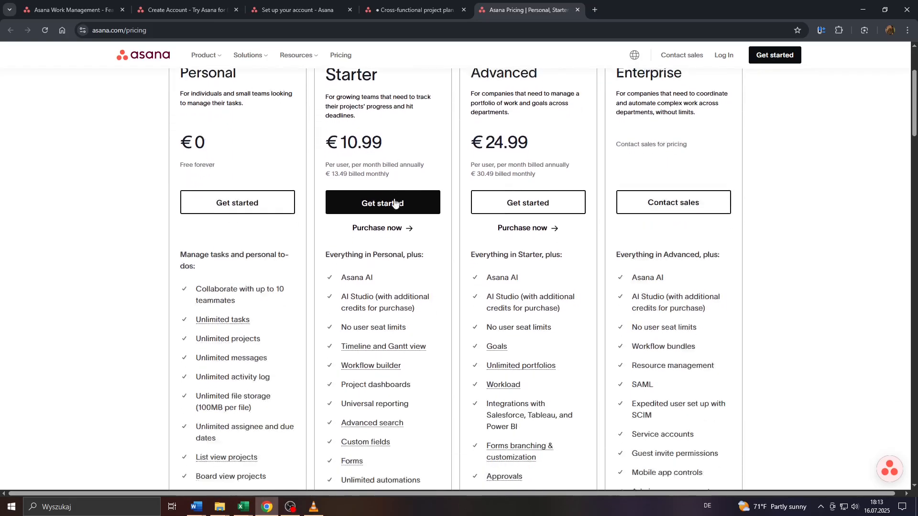
{"action": "left_click_drag", "start_coordinate": [330, 197], "coordinate": [412, 431]}
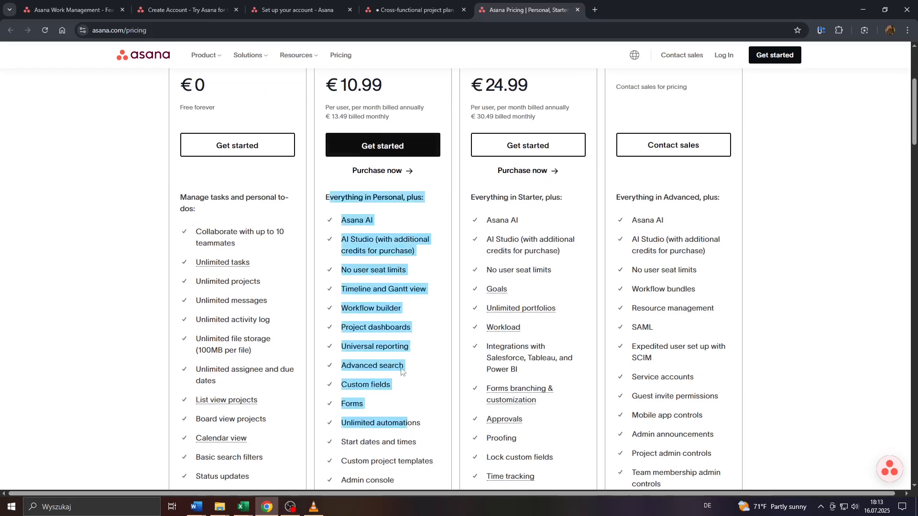
{"action": "scroll", "coordinate": [412, 430], "scroll_direction": "down", "scroll_amount": 4}
{"action": "left_click", "coordinate": [386, 289]}
{"action": "left_click_drag", "start_coordinate": [415, 339], "coordinate": [346, 95]}
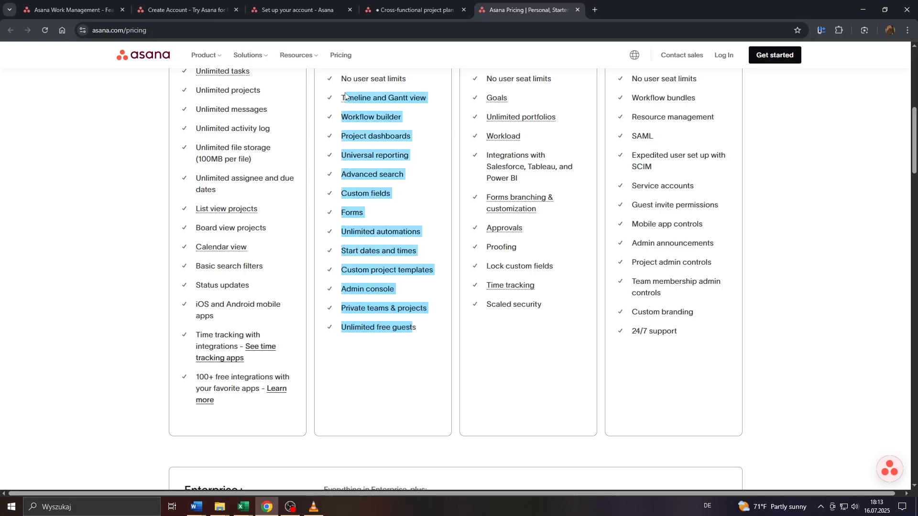
{"action": "scroll", "coordinate": [347, 144], "scroll_direction": "up", "scroll_amount": 2}
{"action": "left_click", "coordinate": [354, 176]}
{"action": "left_click_drag", "start_coordinate": [339, 170], "coordinate": [424, 248]}
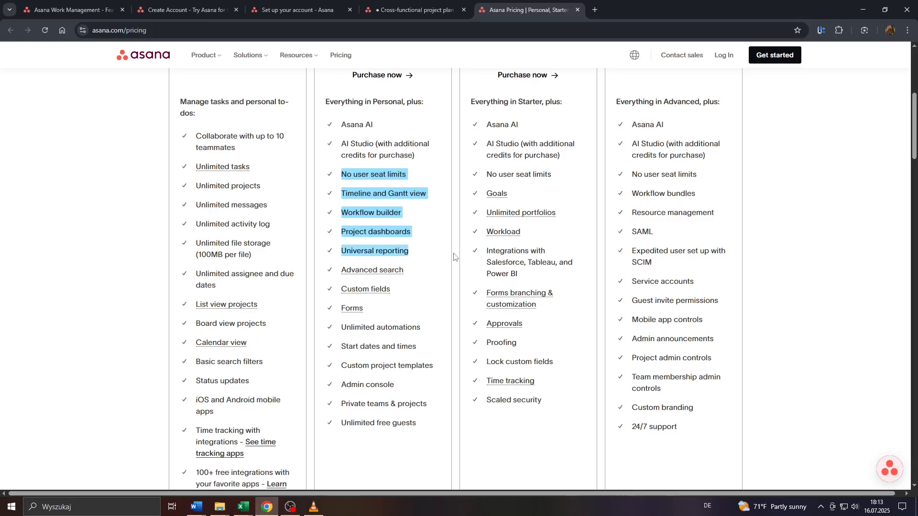
{"action": "left_click", "coordinate": [499, 258]}
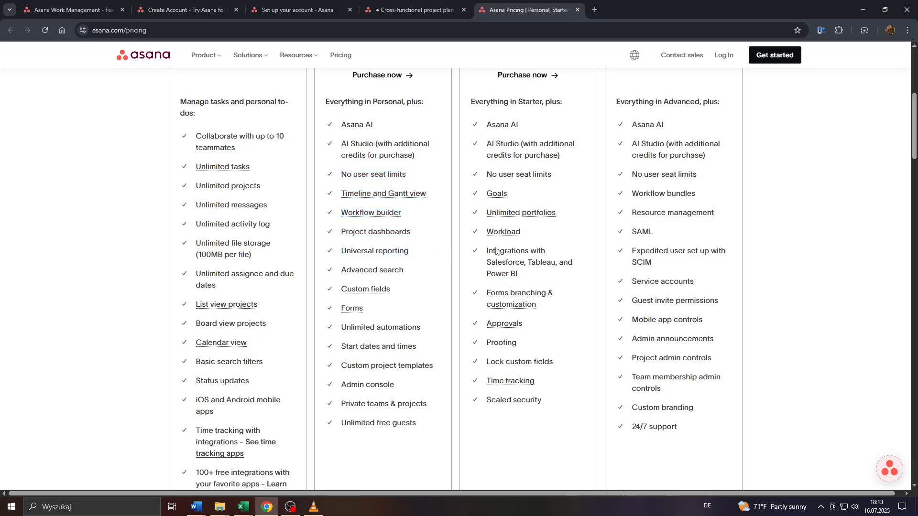
{"action": "left_click_drag", "start_coordinate": [482, 169], "coordinate": [561, 403]}
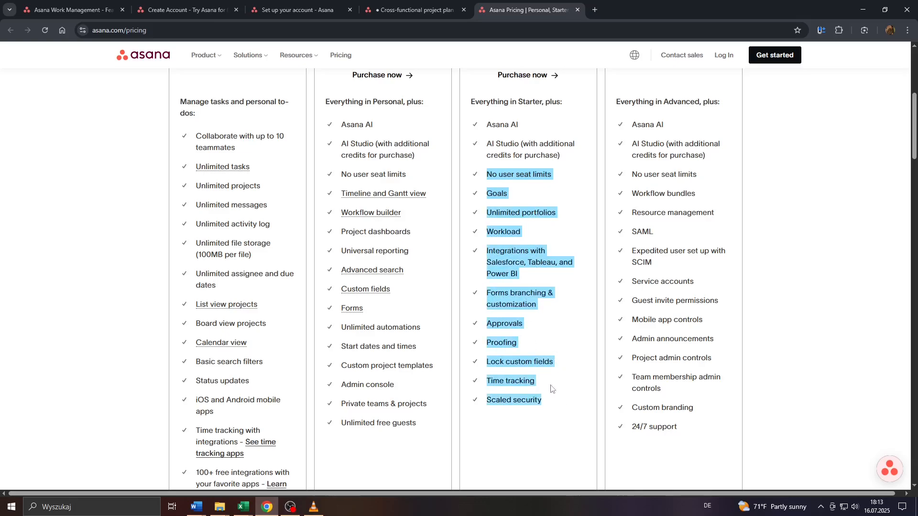
{"action": "left_click", "coordinate": [517, 247]}
{"action": "scroll", "coordinate": [507, 248], "scroll_direction": "up", "scroll_amount": 6}
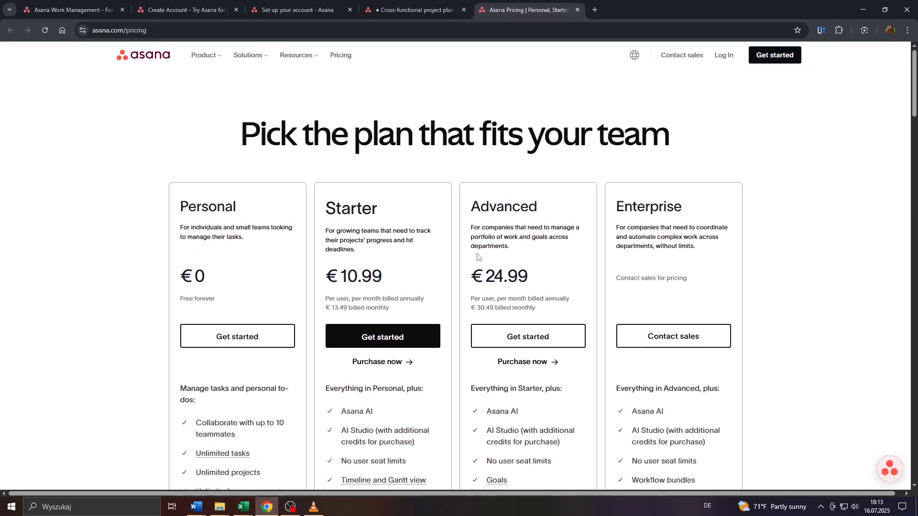
{"action": "scroll", "coordinate": [382, 230], "scroll_direction": "down", "scroll_amount": 11}
{"action": "left_click_drag", "start_coordinate": [617, 189], "coordinate": [700, 264]}
{"action": "left_click", "coordinate": [587, 267]}
{"action": "scroll", "coordinate": [584, 264], "scroll_direction": "down", "scroll_amount": 6}
{"action": "scroll", "coordinate": [584, 265], "scroll_direction": "up", "scroll_amount": 14}
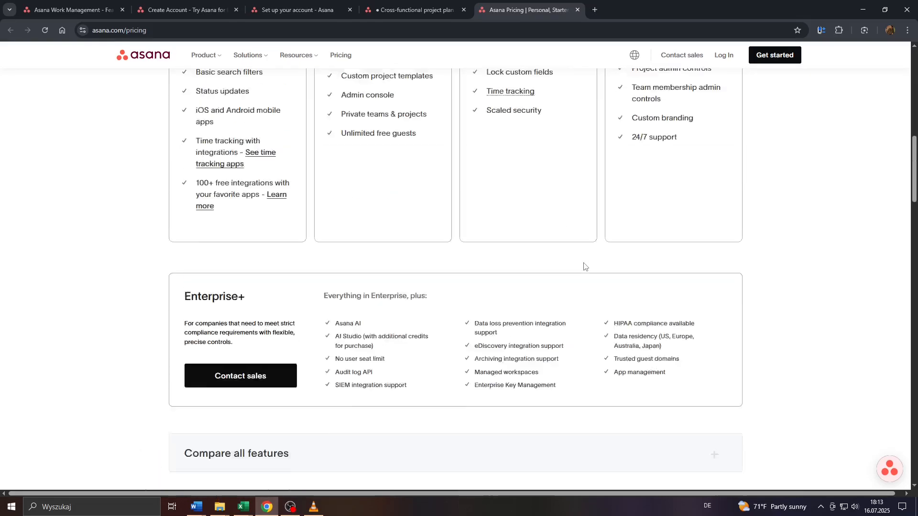
{"action": "left_click", "coordinate": [400, 6]}
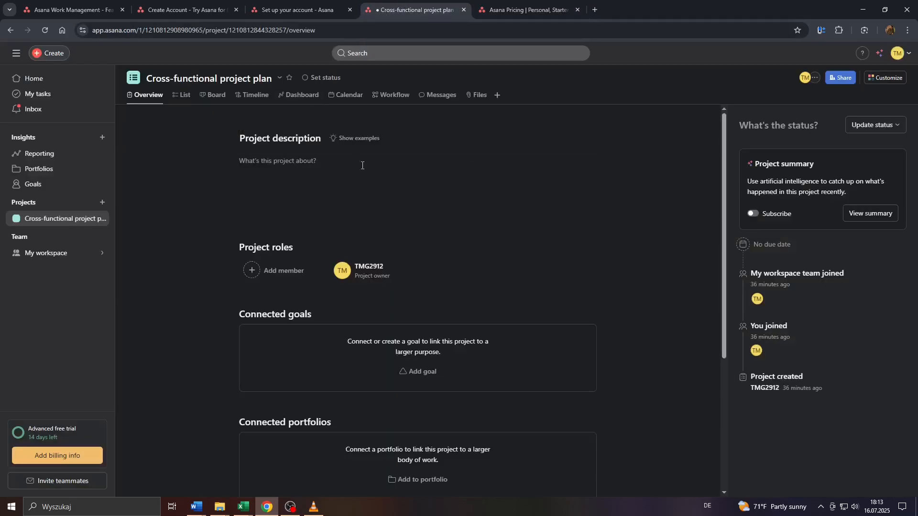
- Switch the Cross-functional project plan to its List view
{"action": "left_click", "coordinate": [183, 96]}
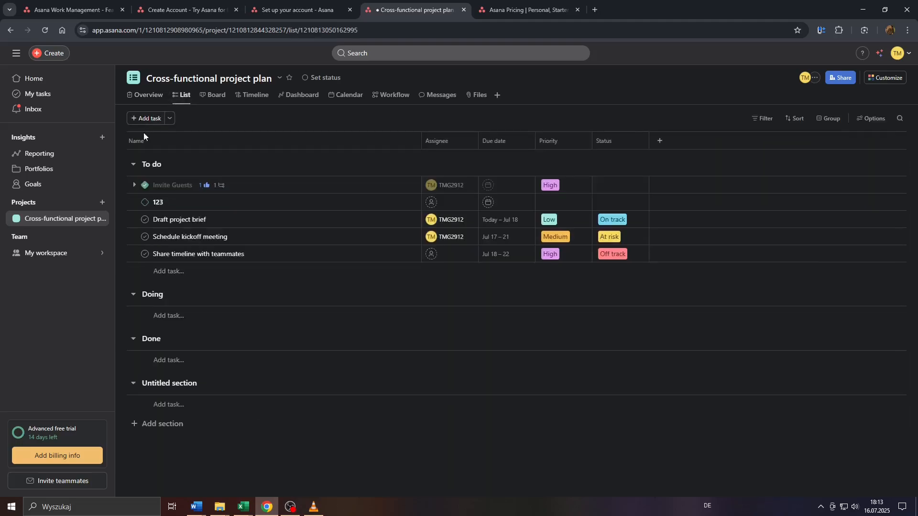